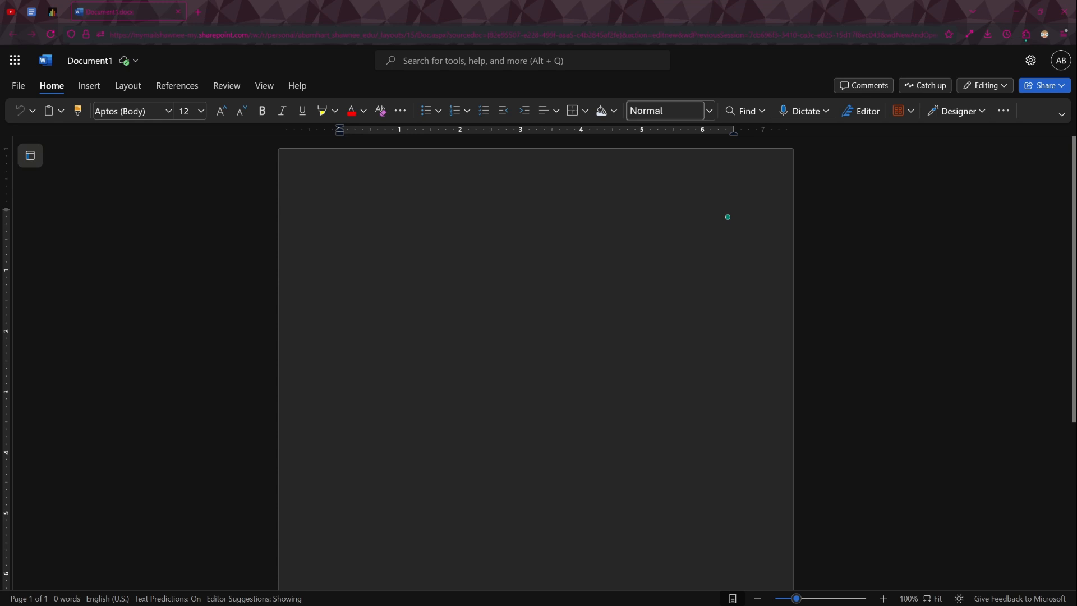
- Open the page header and add a right-aligned page number to it
double_click(493, 164)
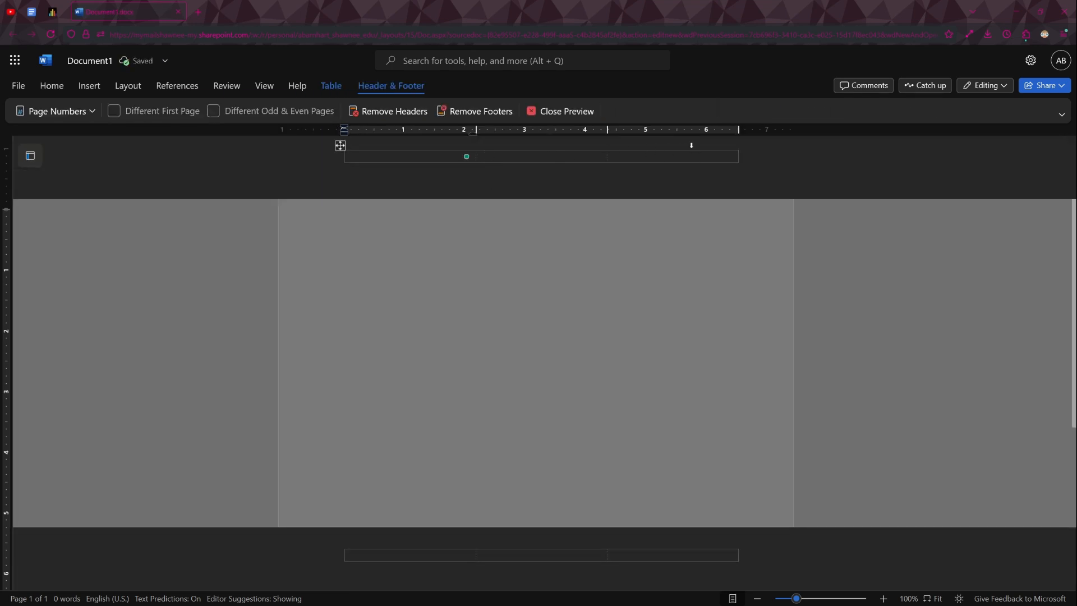
click(64, 112)
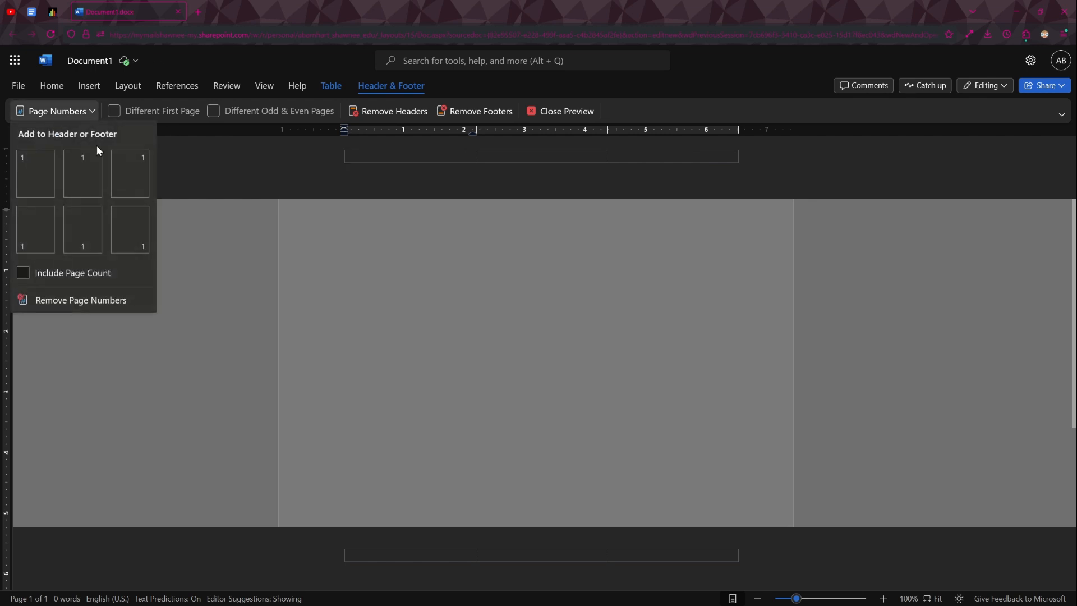
click(140, 163)
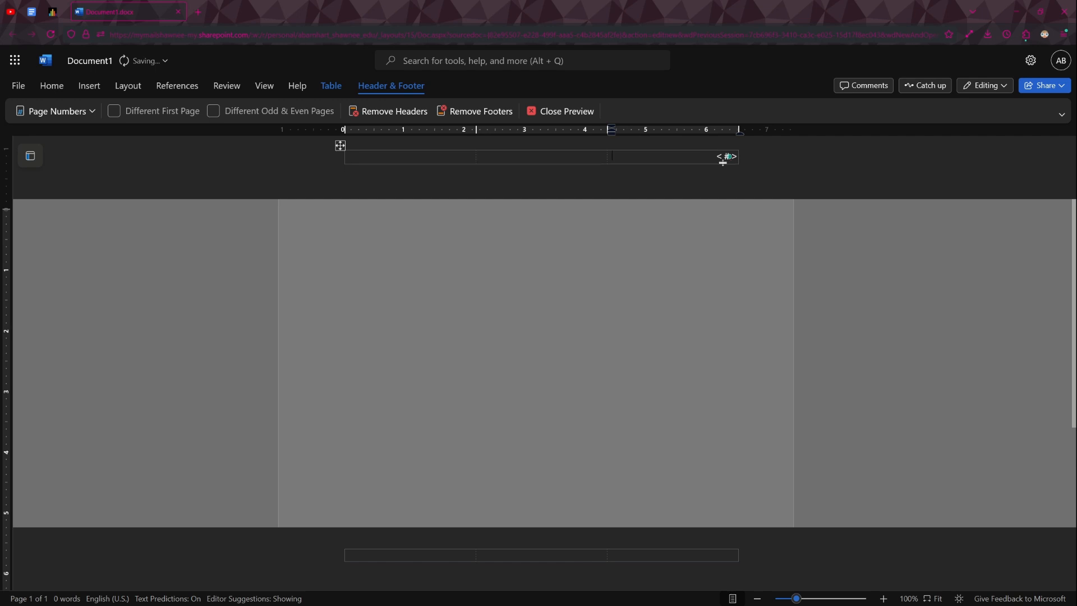
- Set the header's page number font to Times New Roman and return to the document body
click(700, 163)
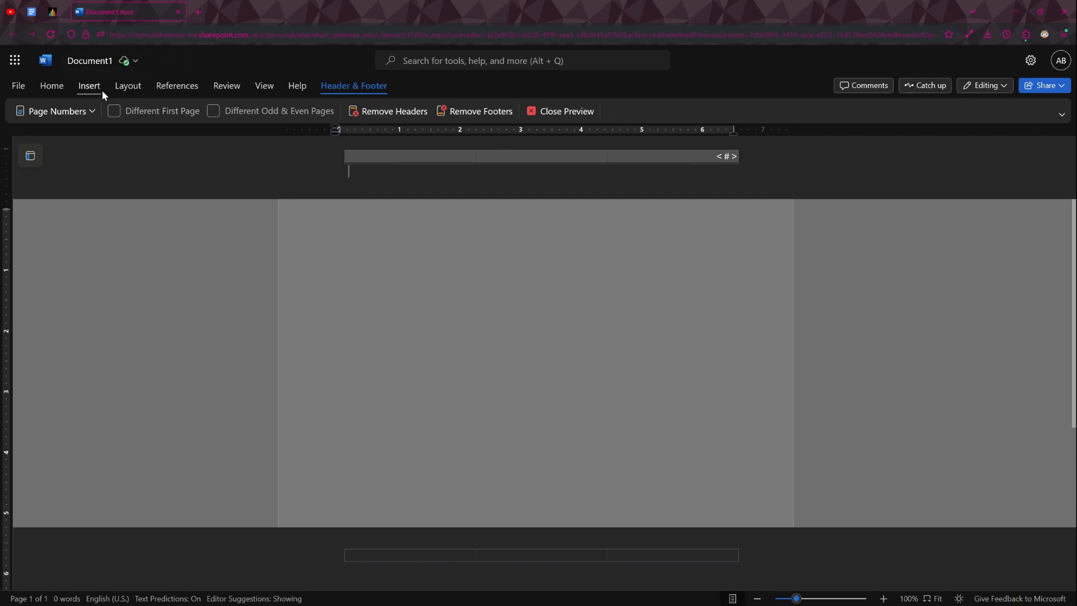
click(57, 91)
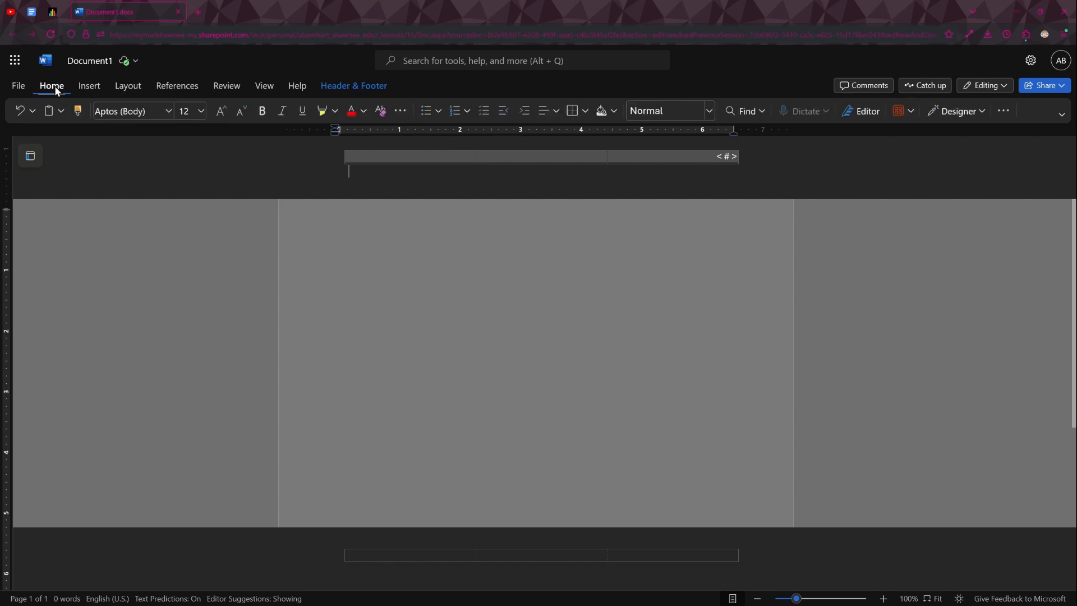
click(168, 111)
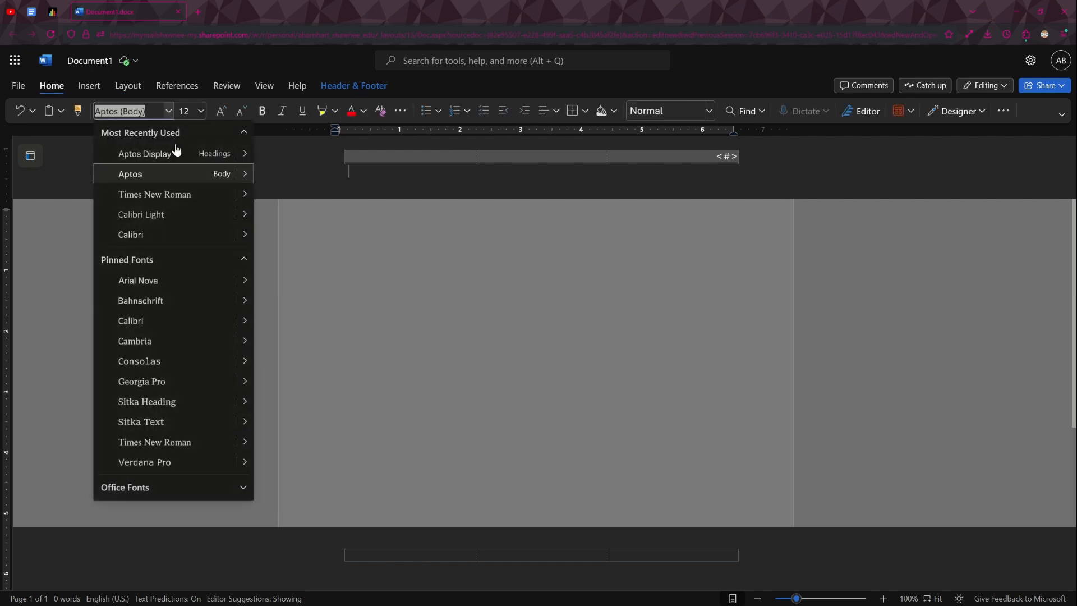
click(170, 195)
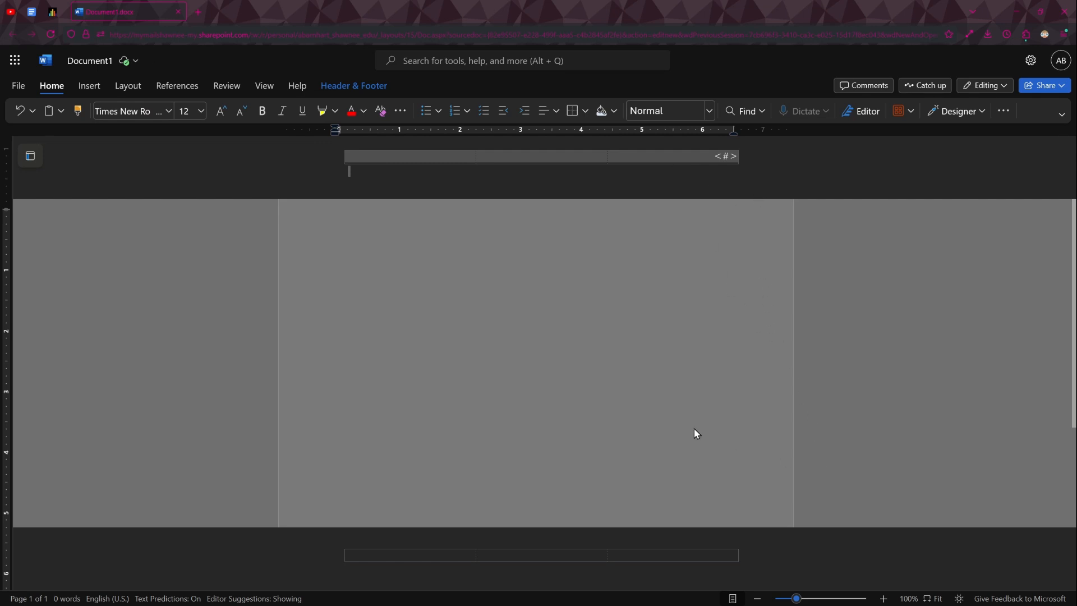
double_click(661, 305)
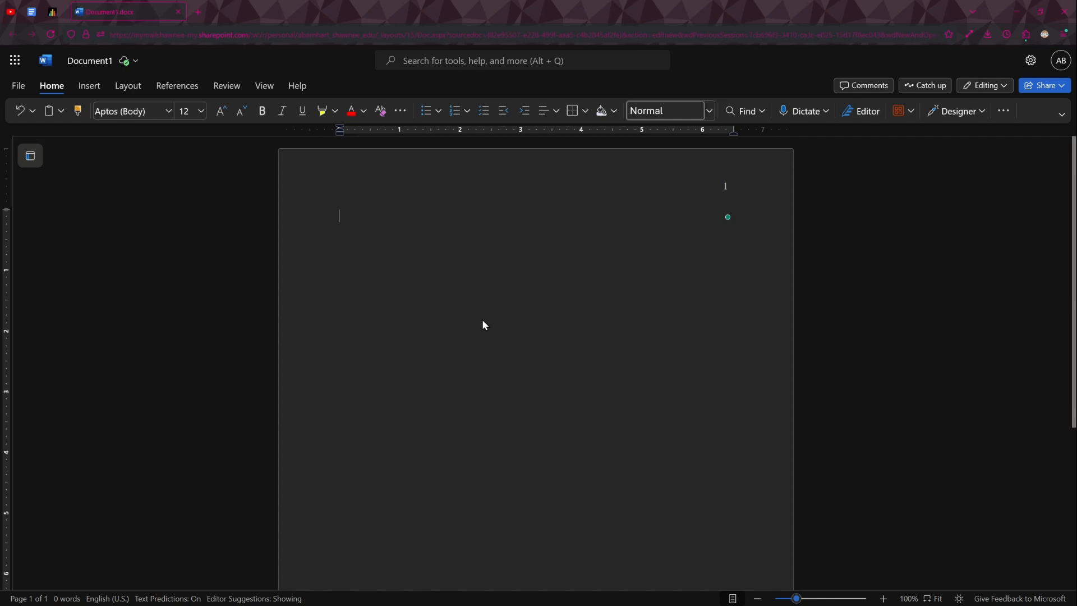
- Add blank lines at the start of the page and set the whole body's font to Times New Roman
key(Return)
key(Return)
key(Return)
key(ctrl+a)
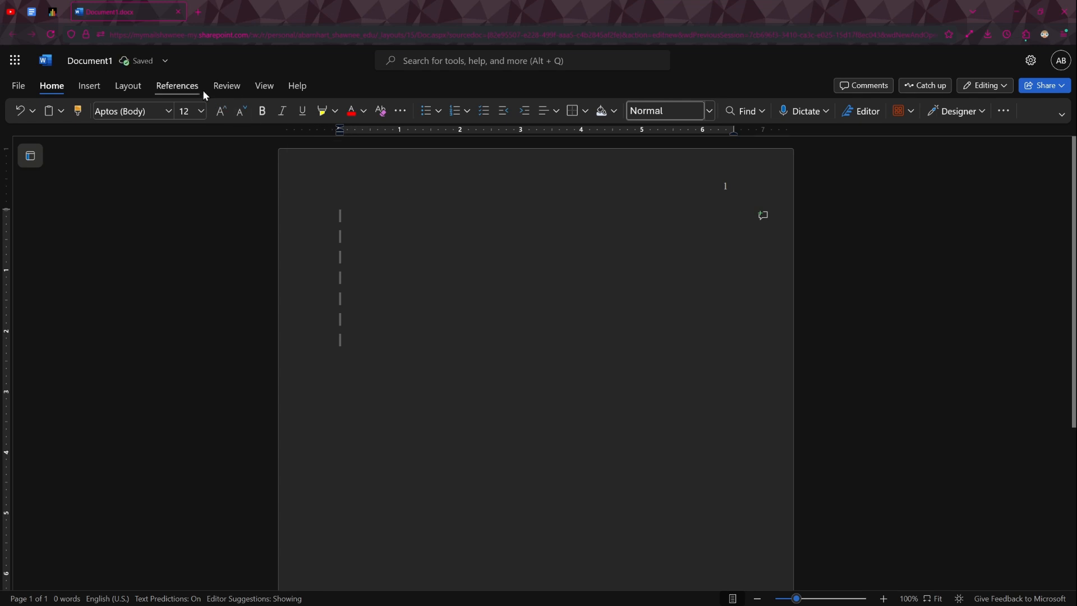
click(168, 111)
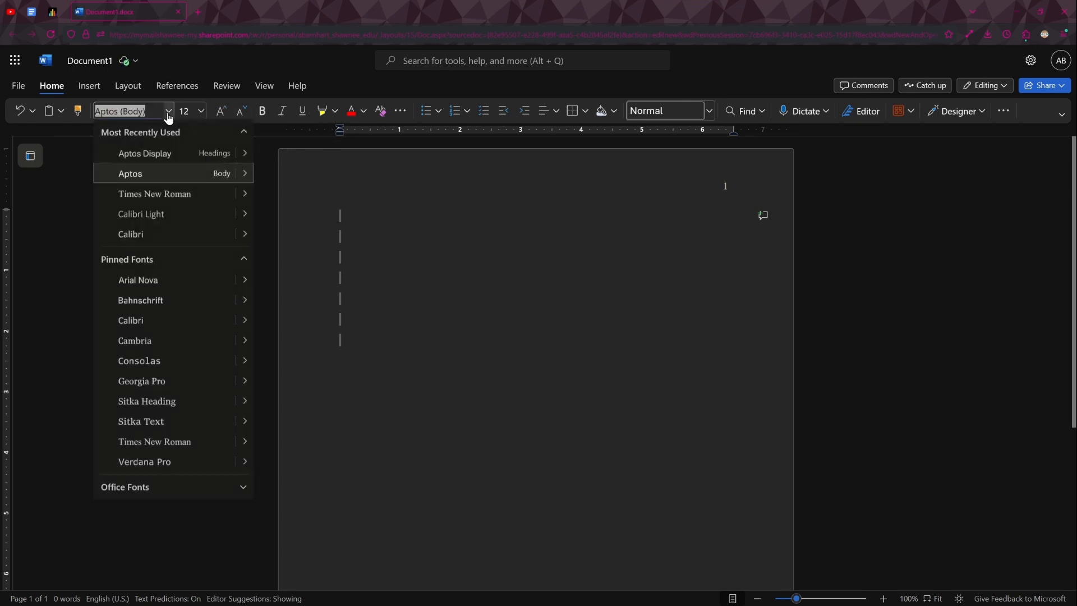
click(147, 194)
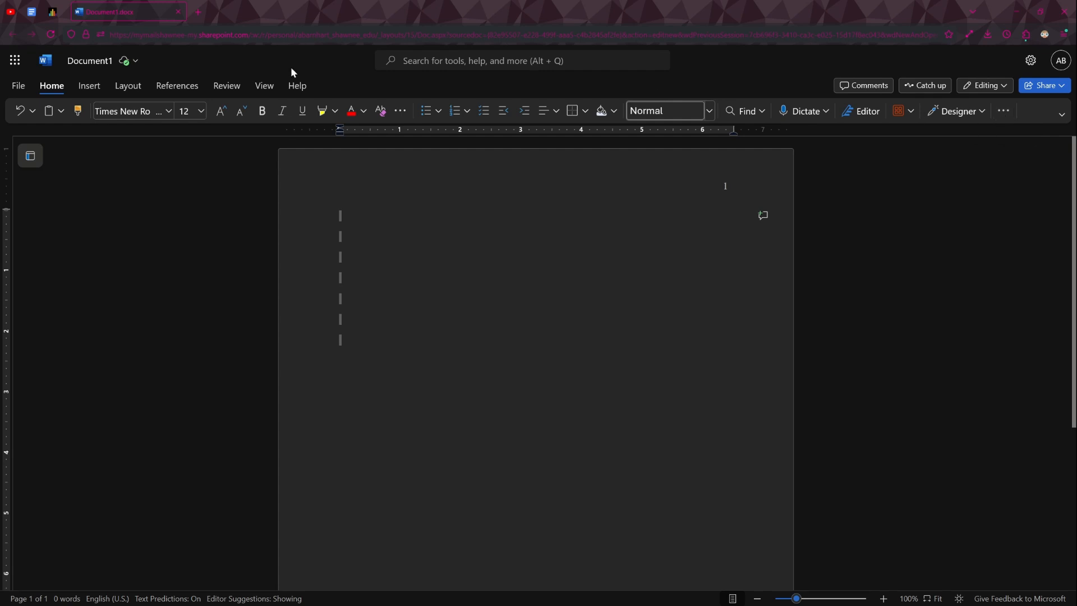
- Set the selected paragraphs to Double line spacing with 0 pt spacing after
click(133, 89)
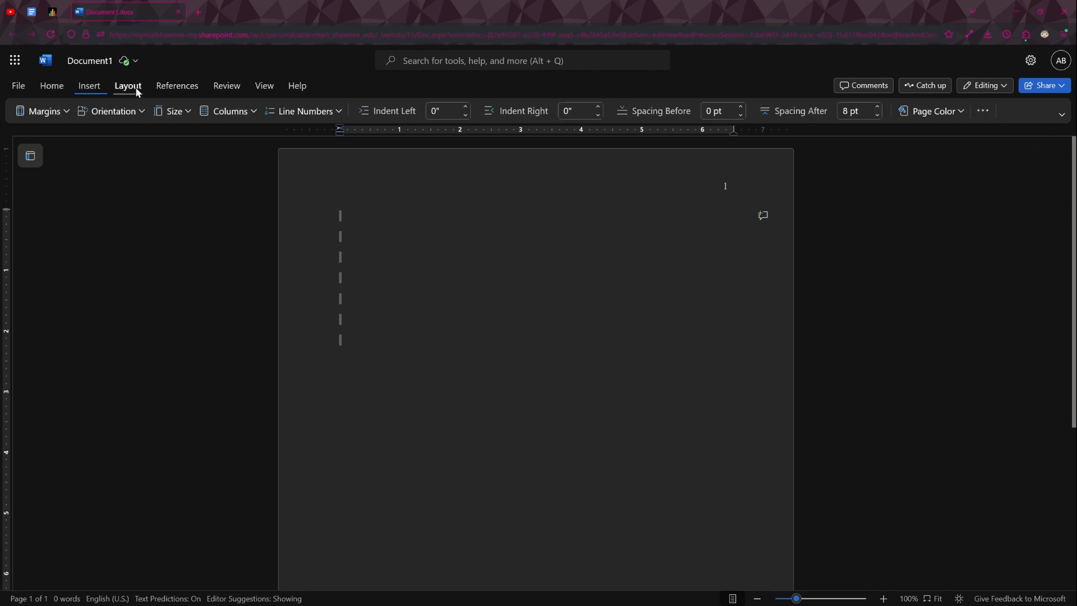
click(984, 112)
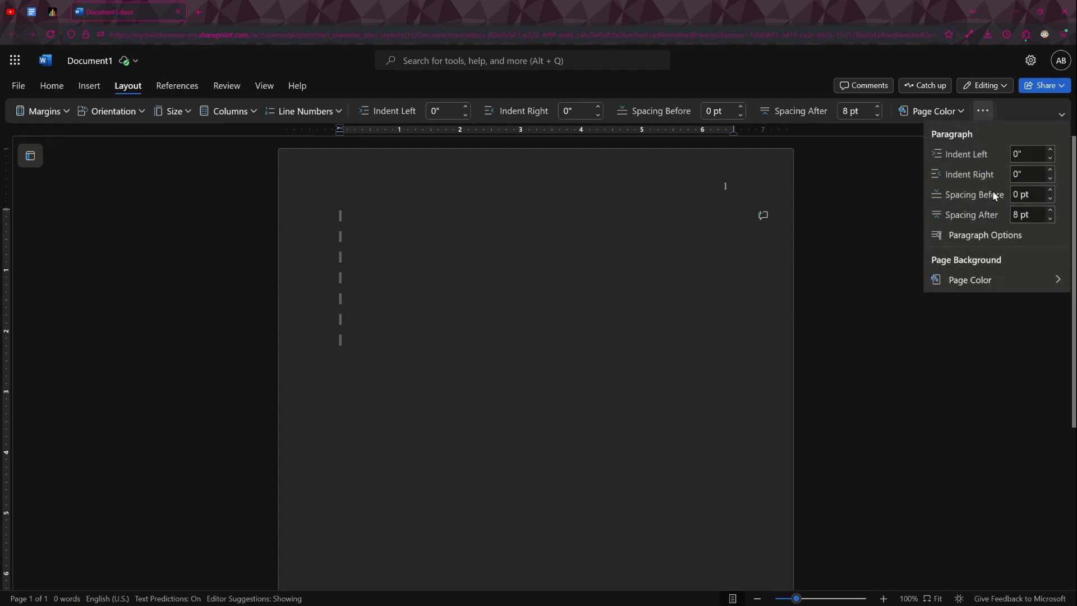
click(986, 241)
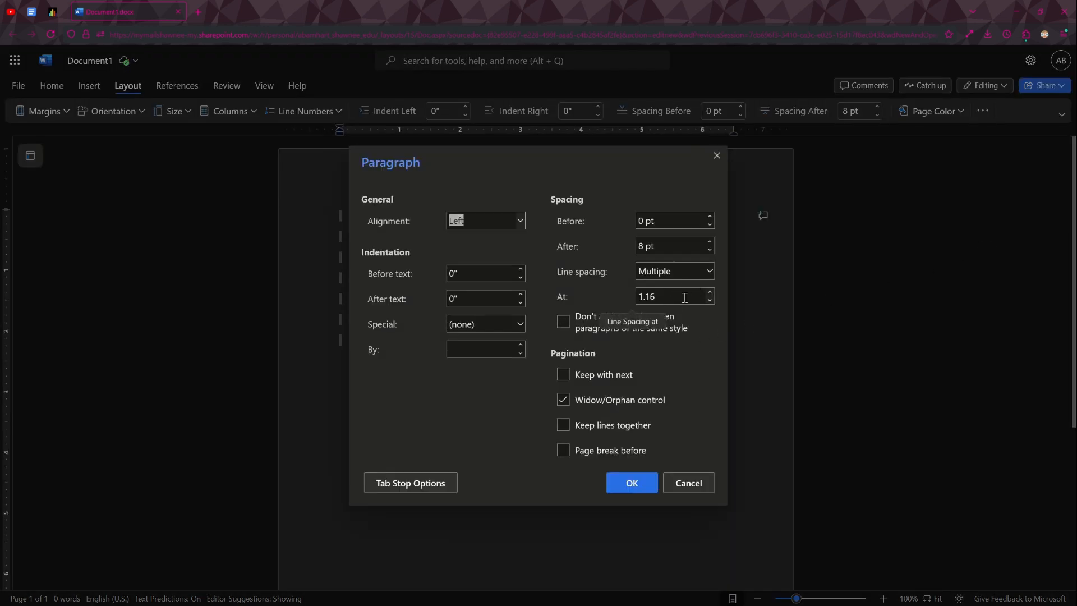
click(708, 272)
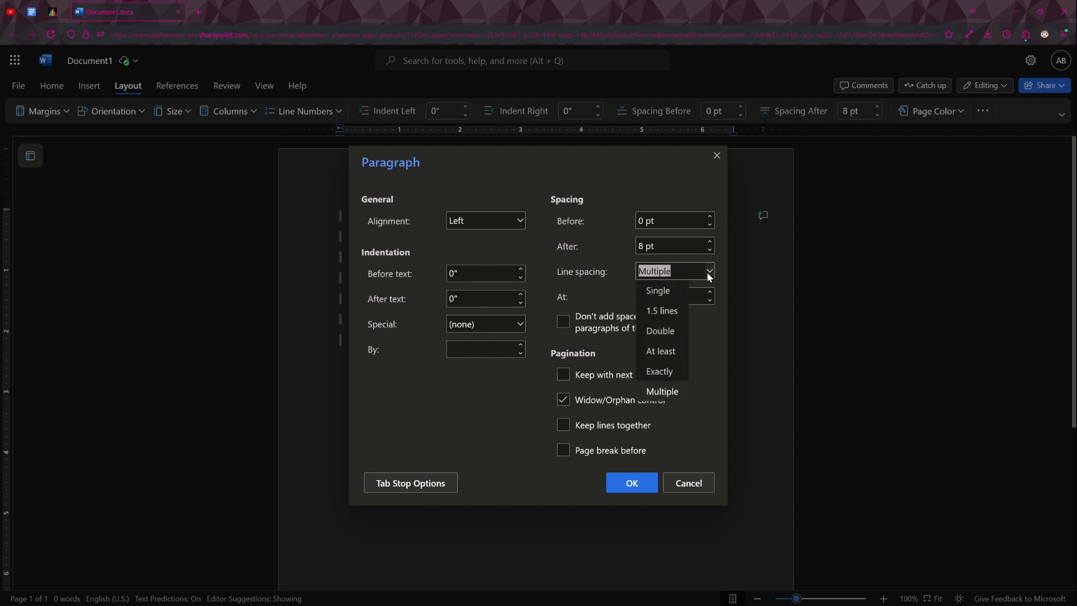
click(675, 331)
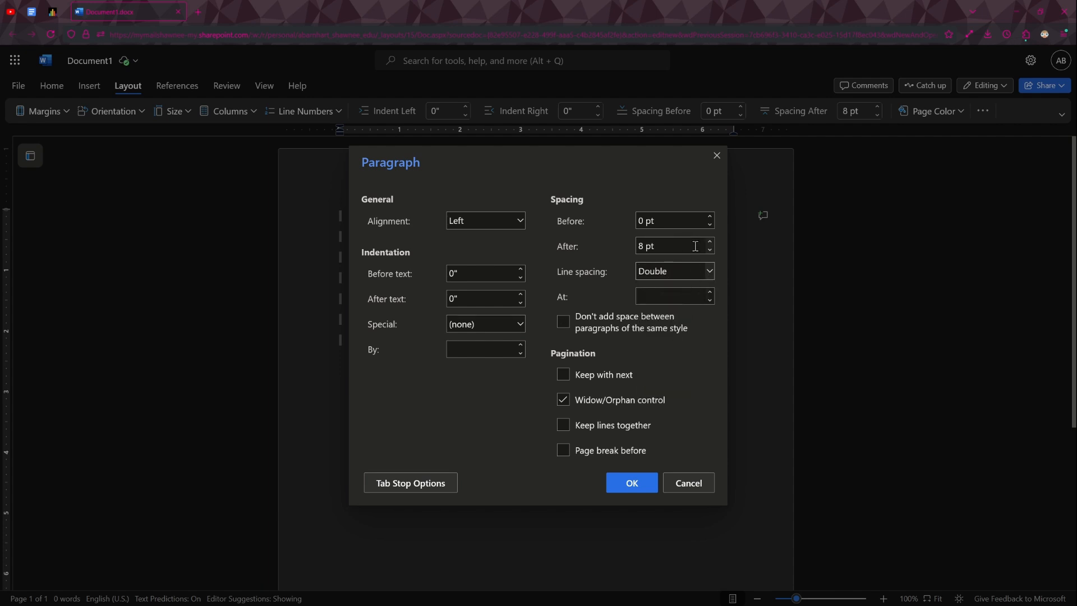
key(shift+Tab)
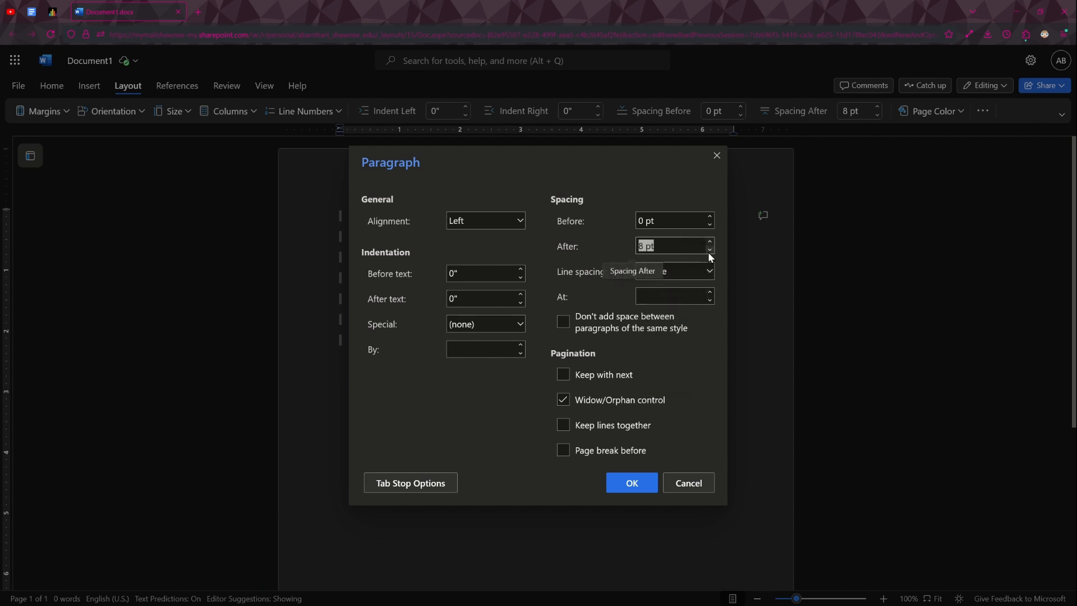
click(645, 247)
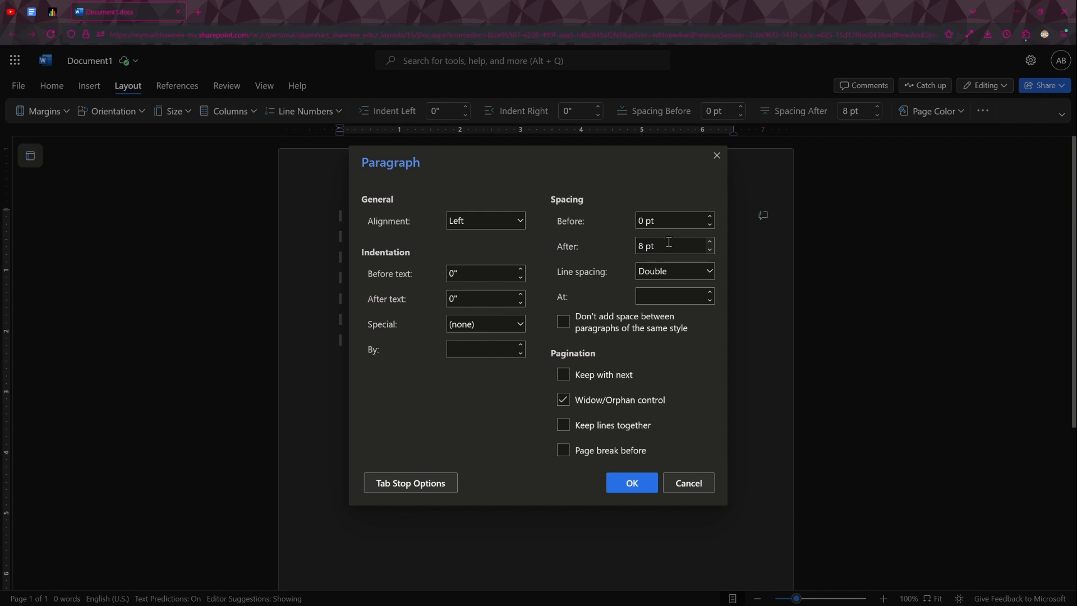
key(BackSpace)
text(0)
click(637, 481)
- Centre the last blank line of the page
click(479, 366)
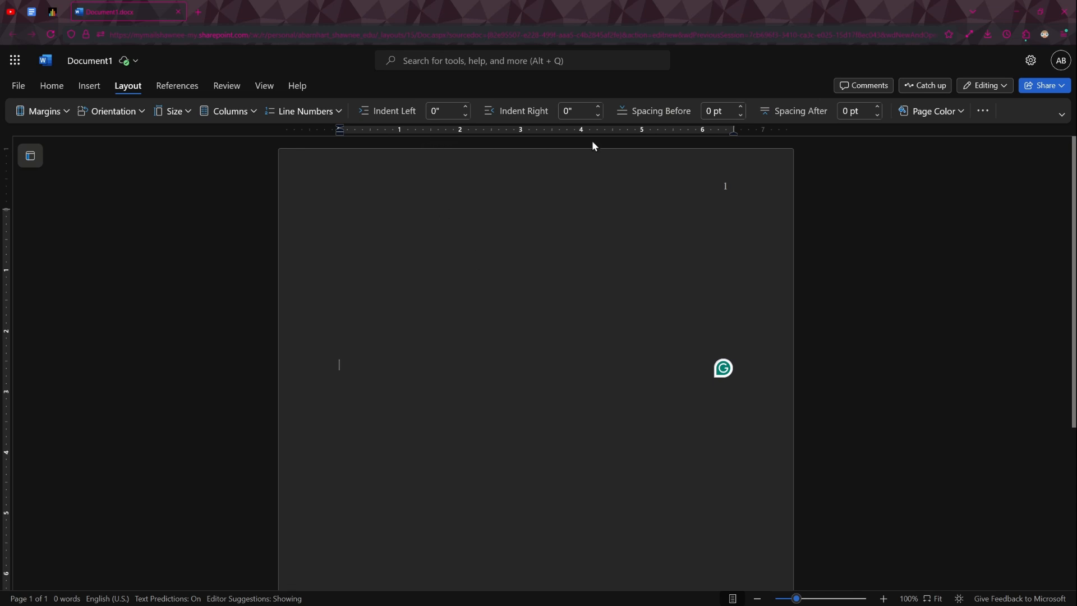
click(58, 87)
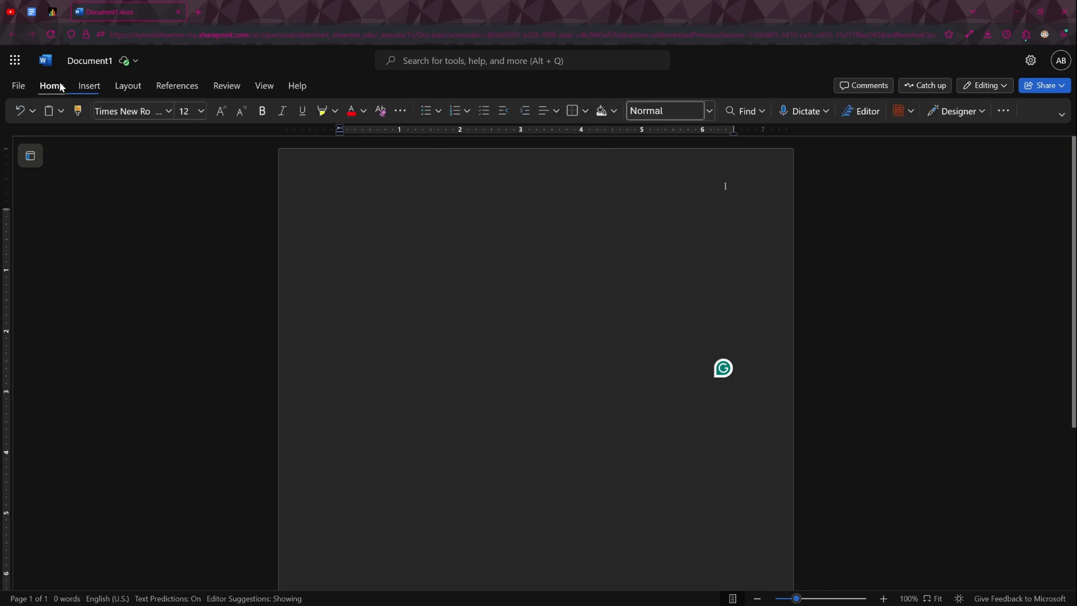
click(544, 114)
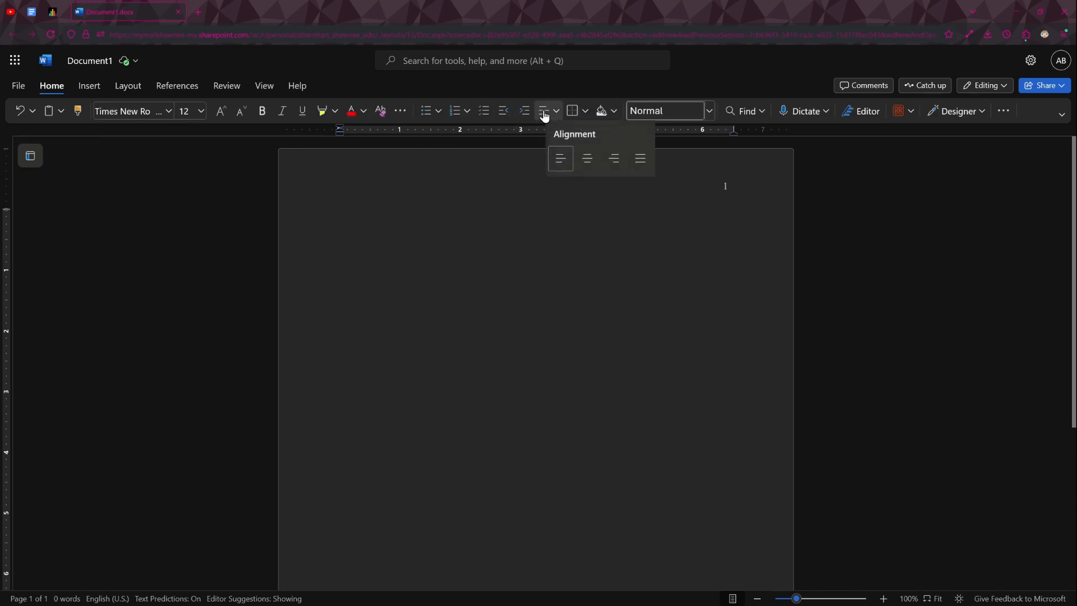
click(587, 159)
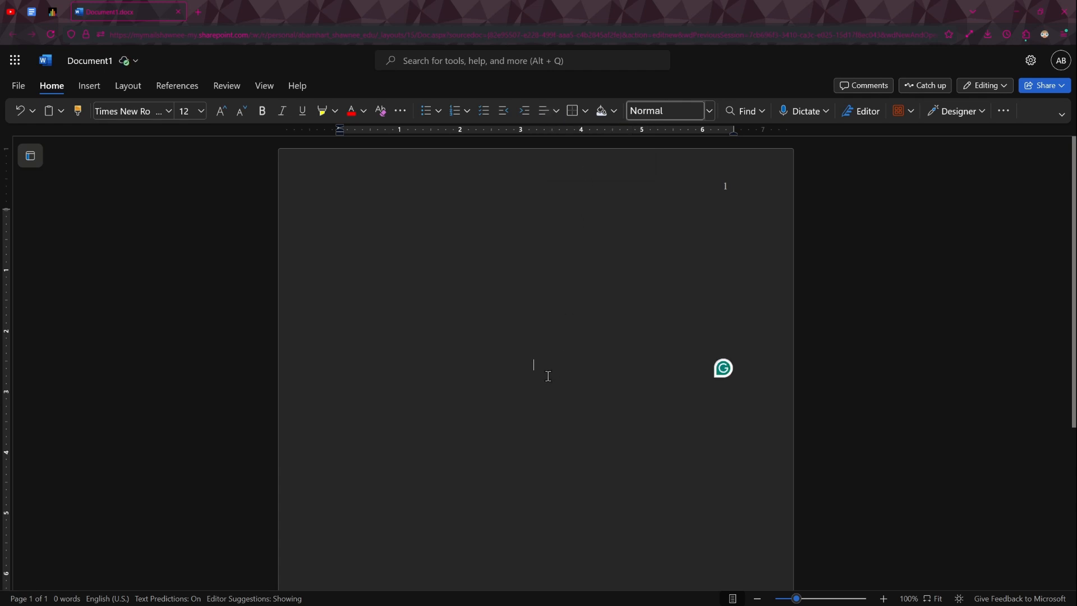
- Enter the title "APA Formatting Example" on the centred line
text(A)PA)
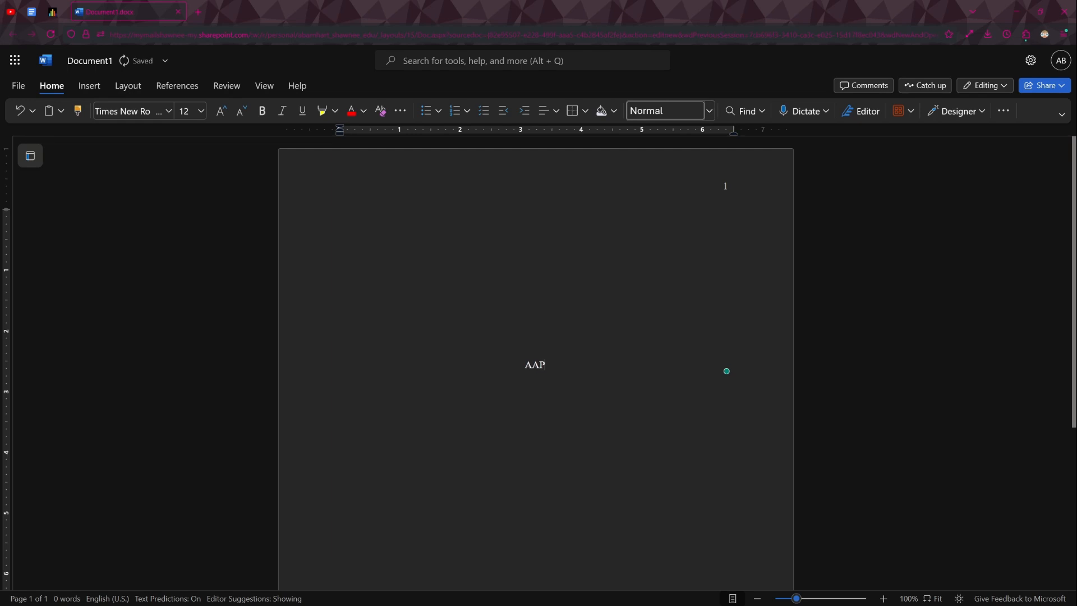
key(BackSpace)
key(BackSpace)
key(BackSpace)
text(PA STYLE)
key(BackSpace)
key(BackSpace)
key(BackSpace)
key(BackSpace)
key(BackSpace)
text(Formatting Example)
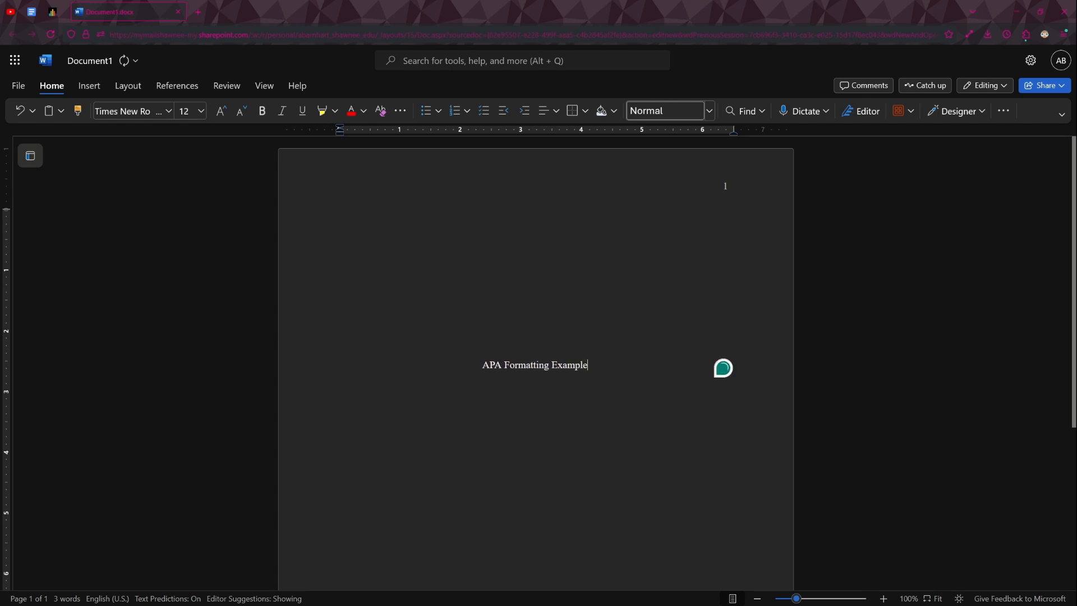
- Make the title "APA Formatting Example" bold and turn bold off for the text that follows it
key(ctrl+shift+Left)
key(ctrl+shift+Left)
key(ctrl+shift+Left)
key(ctrl+b)
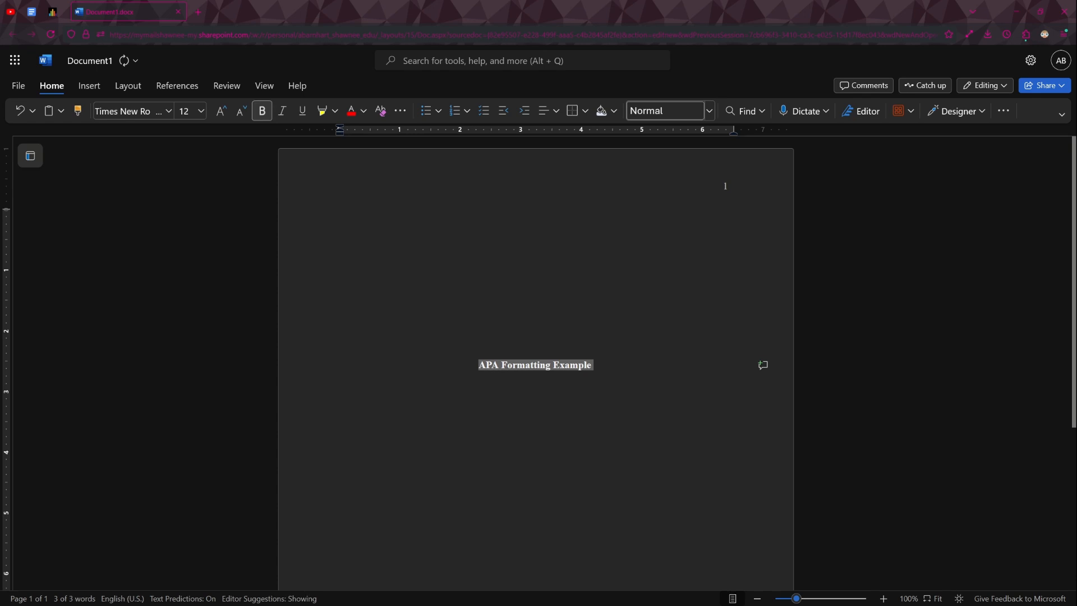
key(Right)
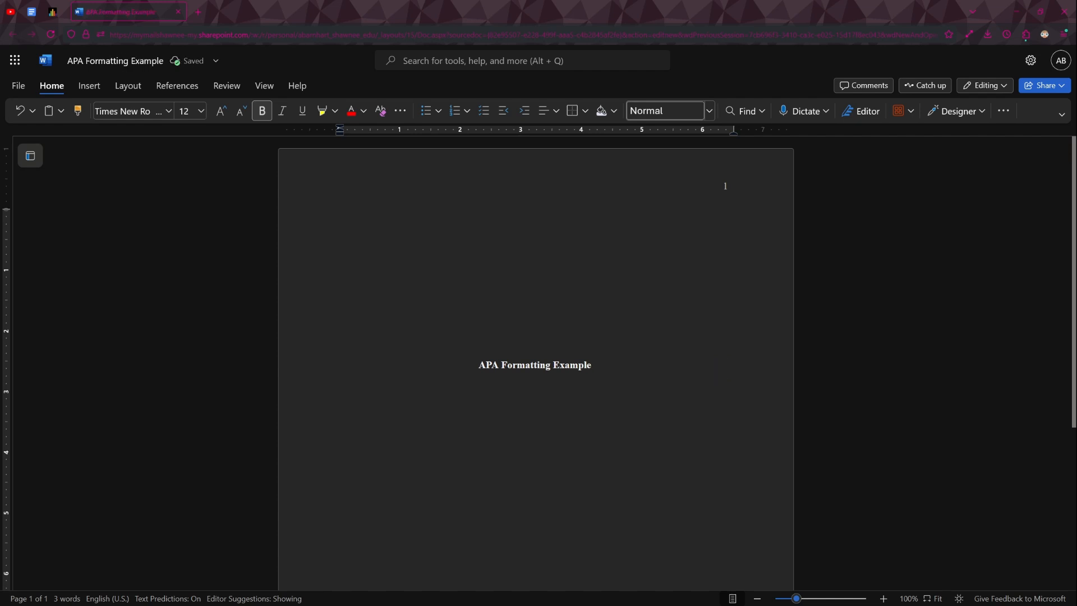
key(ctrl+b)
- Enter the author's full name below the title, leaving one blank line between them
scroll(584, 418, down, 3)
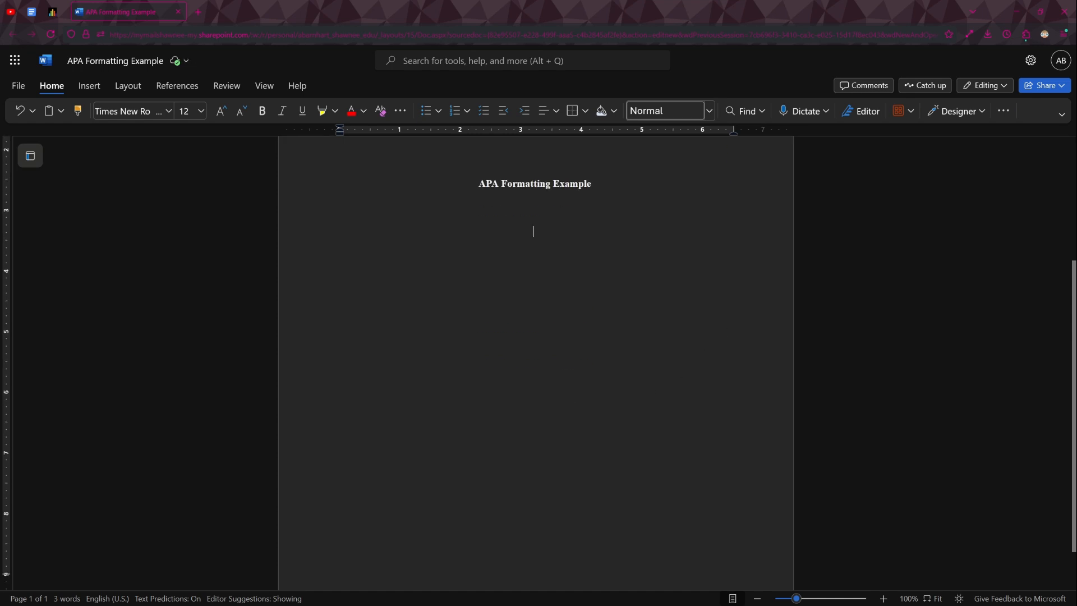
text(Allen barnha)
key(BackSpace)
key(BackSpace)
key(BackSpace)
key(BackSpace)
key(BackSpace)
key(BackSpace)
text(Barnhart D)
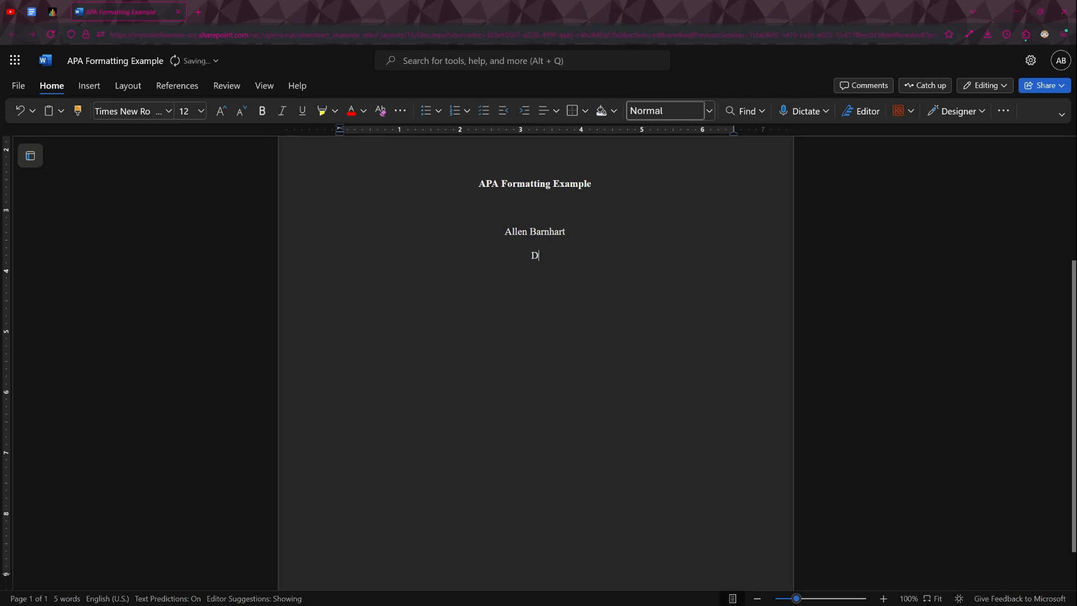
text(epartment of English and Hum)
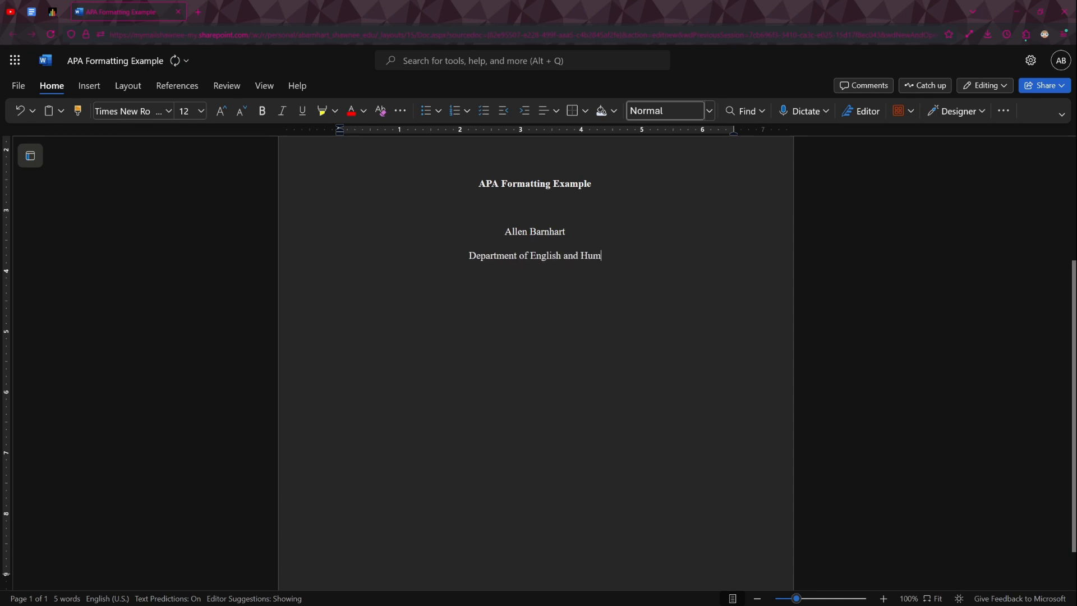
text(anities, Shaw)
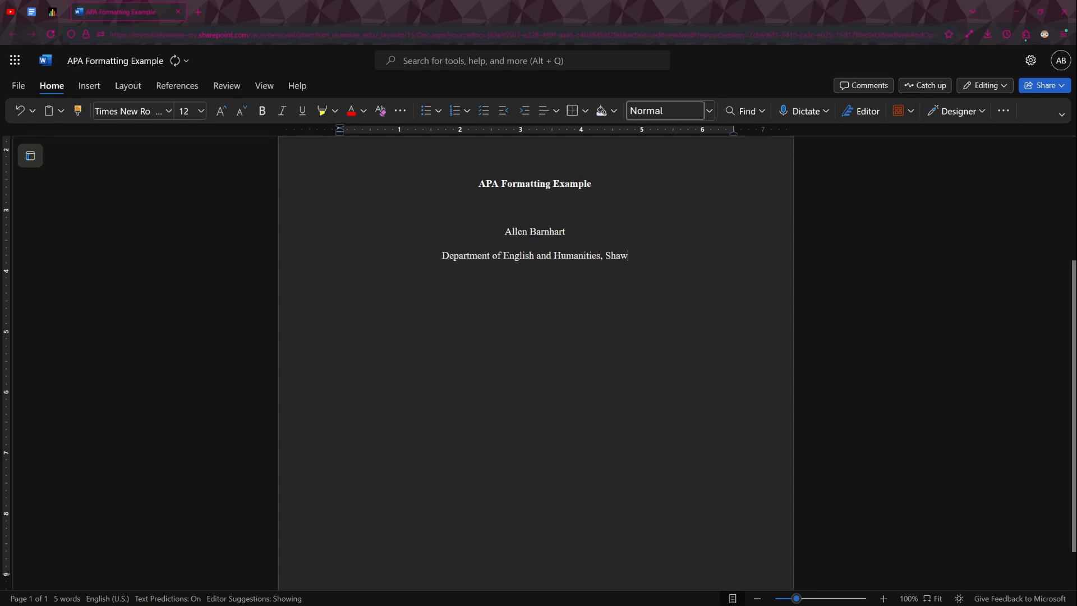
text(nee State University)
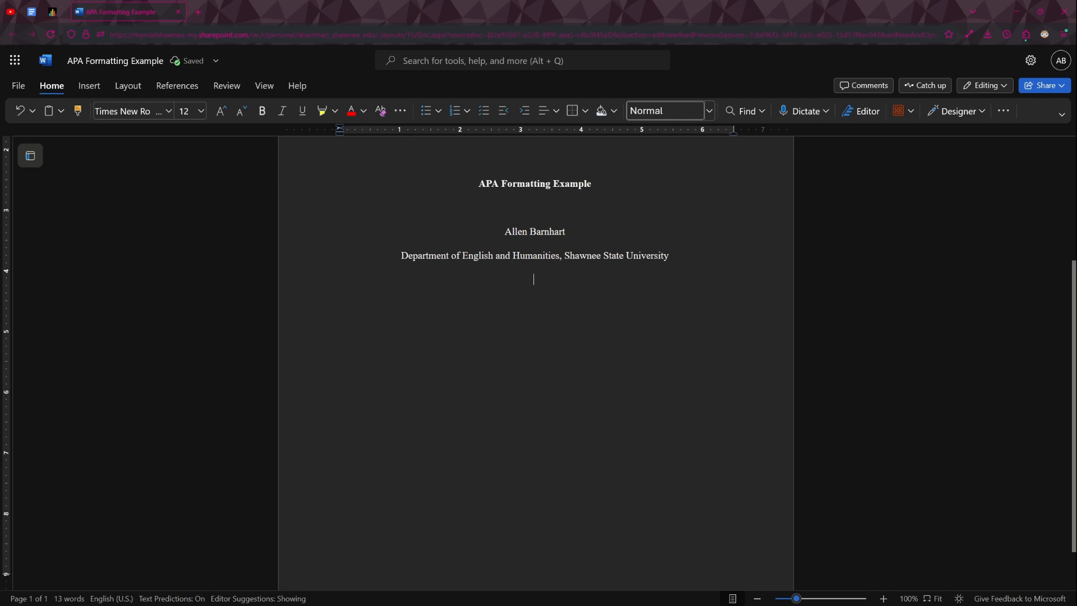
- Add the course line "ENGL 1105-94: Composition and Argumentation" below the affiliation
key(Return)
text(ENGL 1105-94:)
text(Composition )
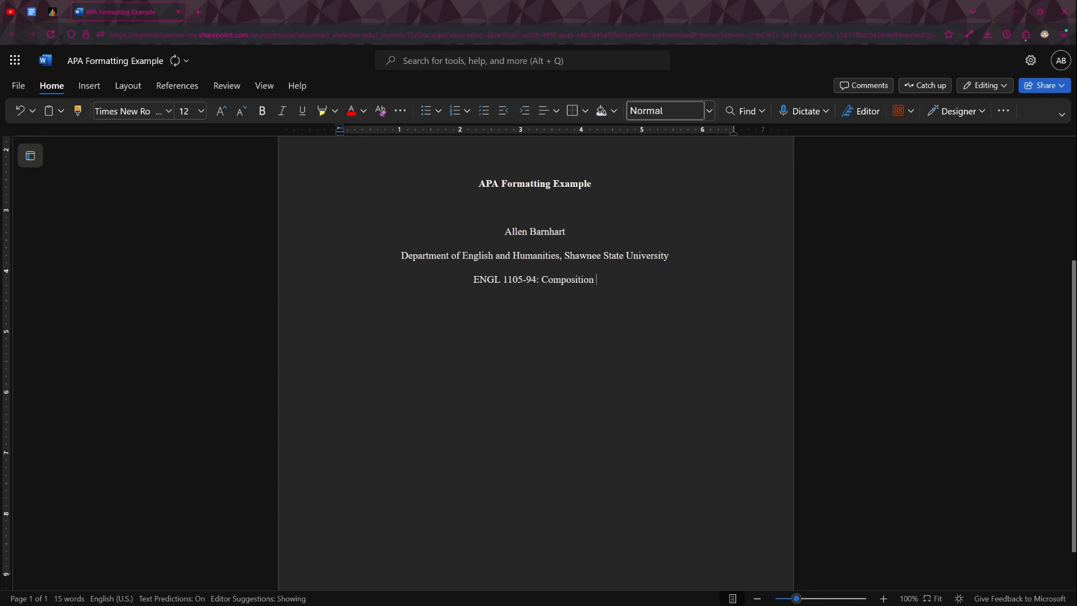
text(and Argumentation)
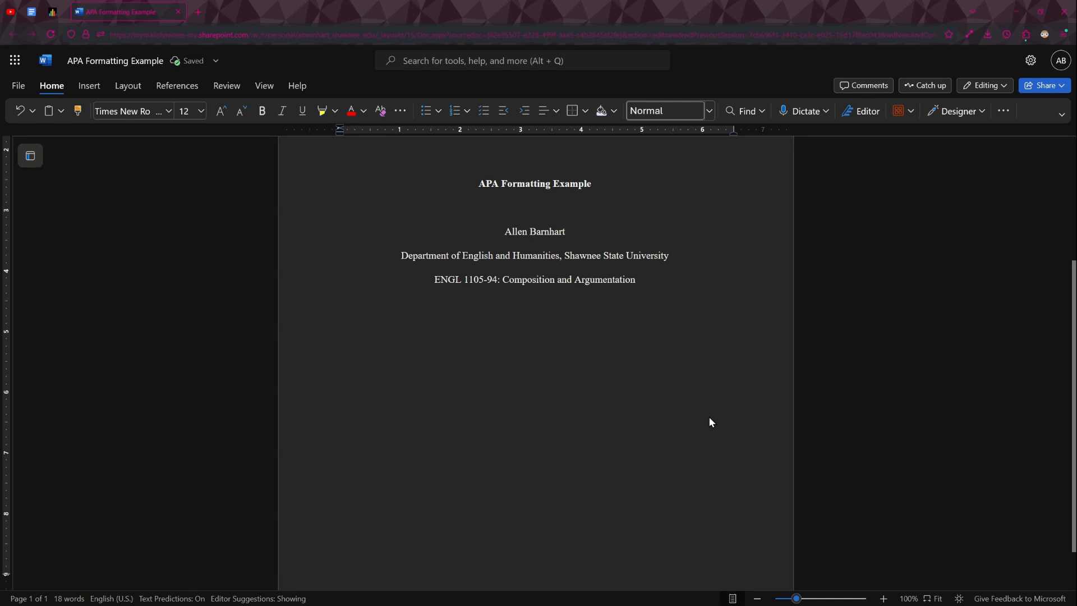
- Add the instructor's full name and the date "July 23, 2024" on separate lines below the course
text(Allen Bar)
text(nhart)
text(July)
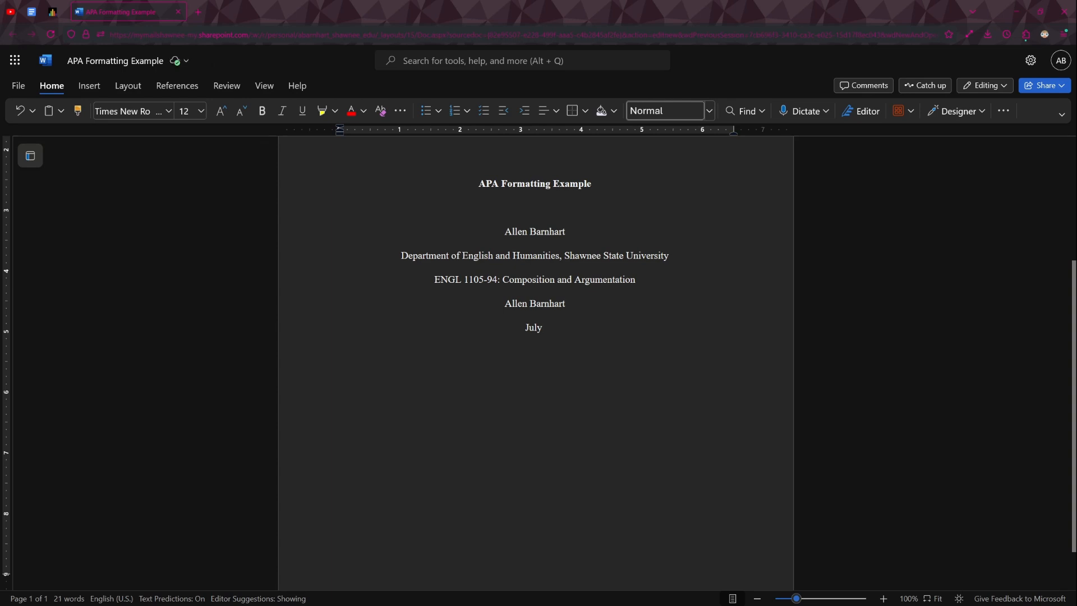
text(23, 2024)
scroll(663, 365, up, 3)
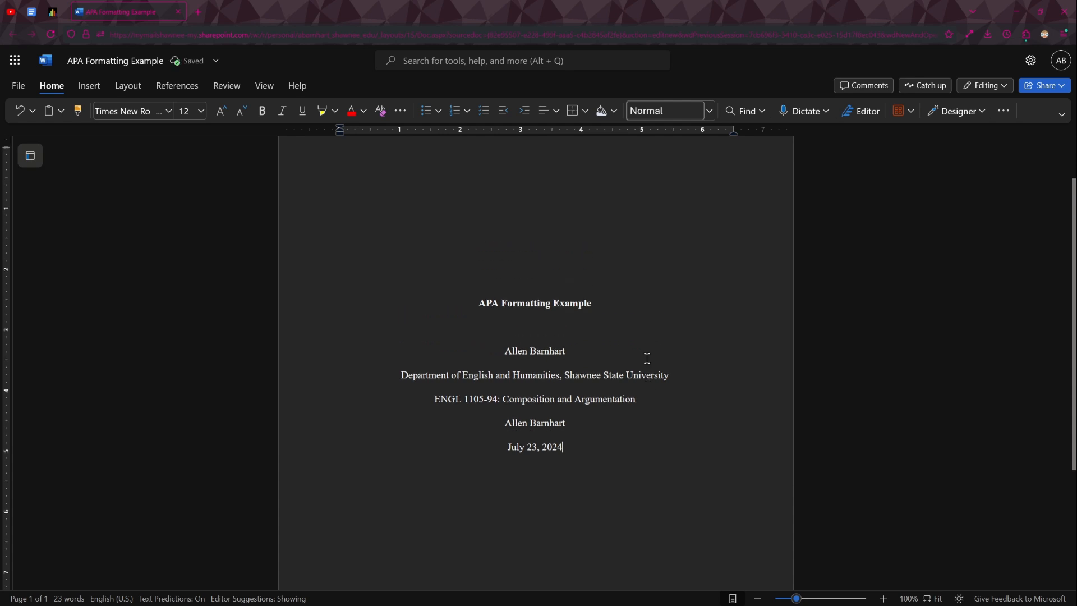
- Insert a page break after the date on the title page to start a second page
scroll(654, 373, up, 1)
scroll(638, 387, down, 5)
scroll(634, 388, up, 1)
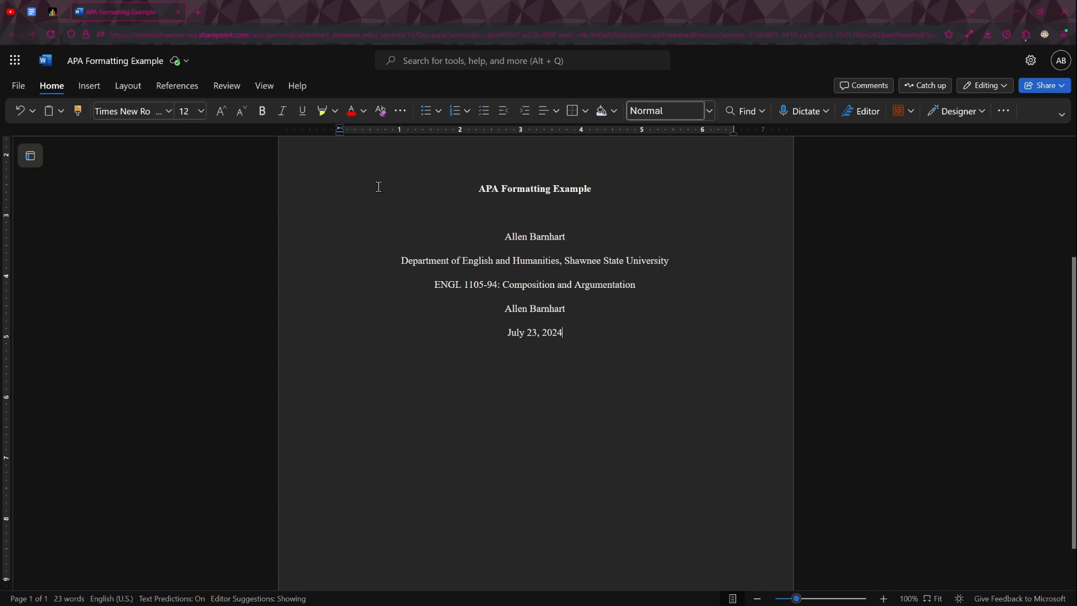
click(102, 87)
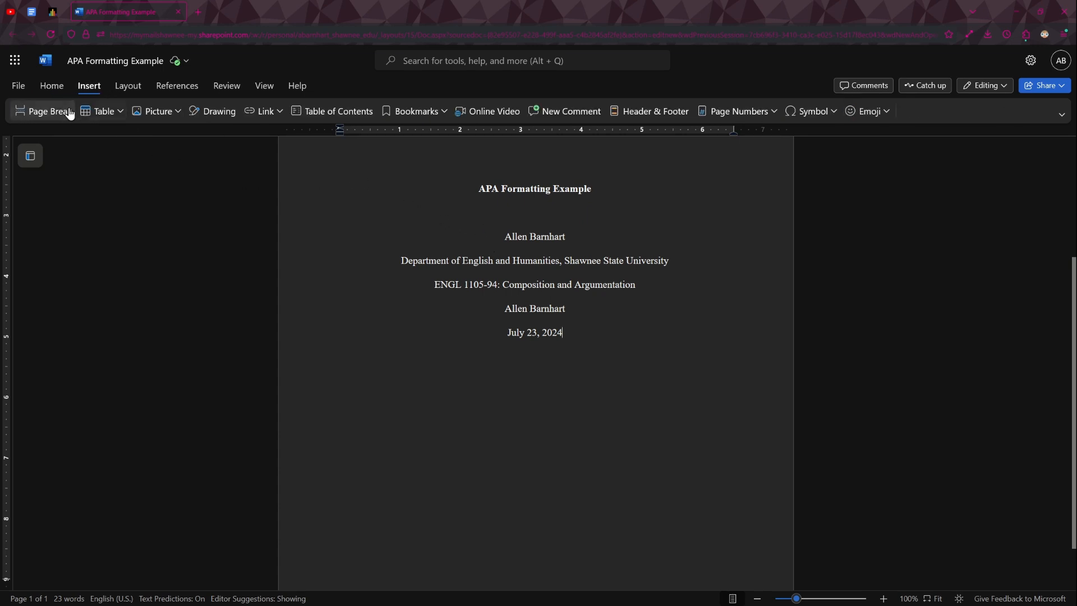
click(44, 111)
scroll(541, 359, up, 4)
scroll(539, 362, down, 6)
scroll(539, 371, down, 1)
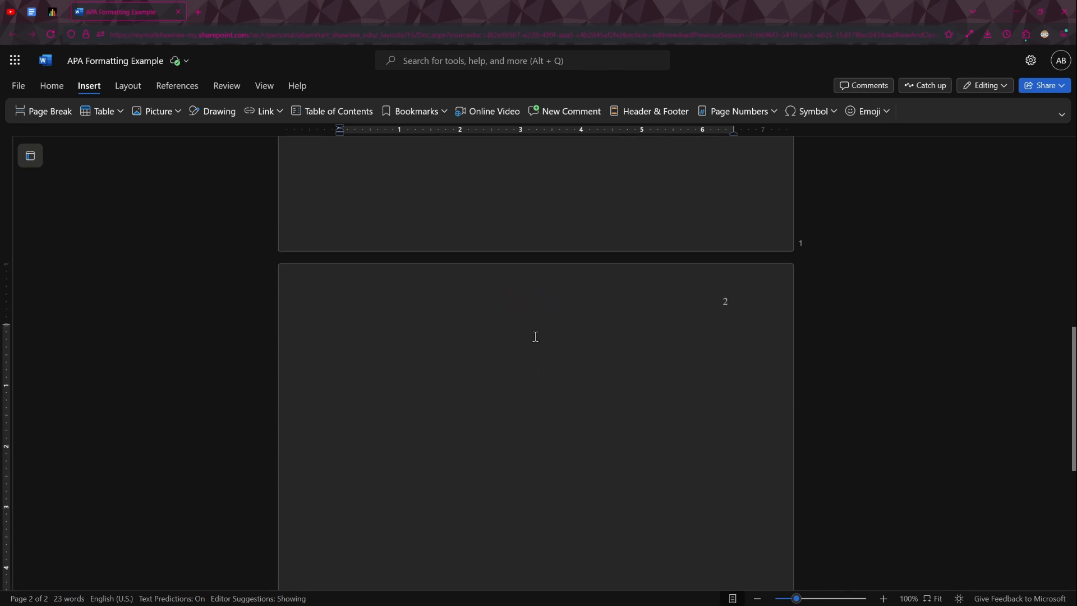
scroll(536, 336, up, 5)
scroll(385, 299, down, 4)
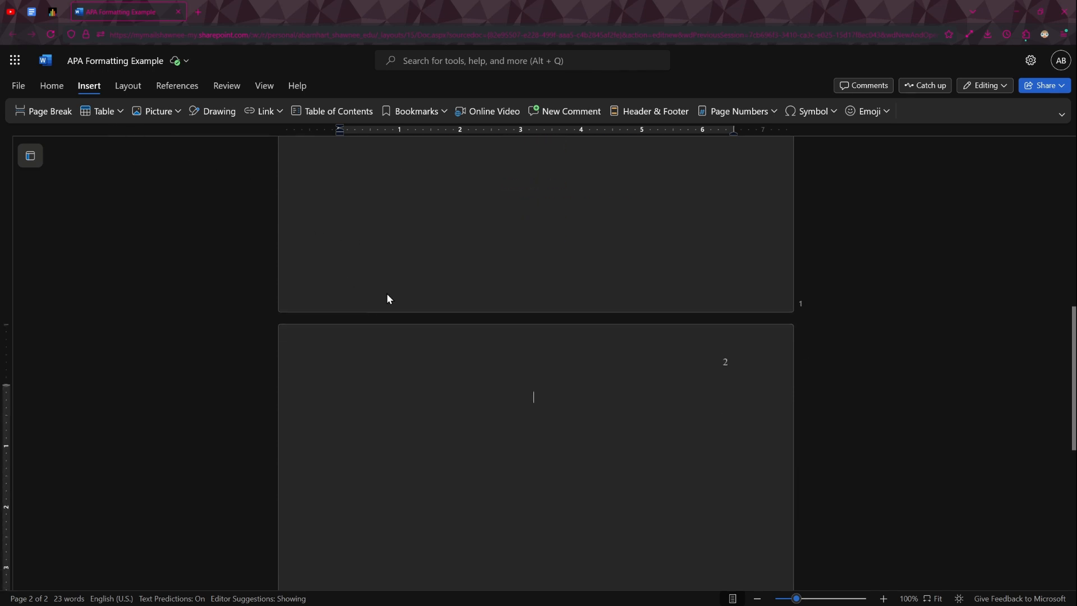
- Enter "Heading 1", "Heading 2" and "Heading 3" on separate lines at the start of the second page
click(55, 89)
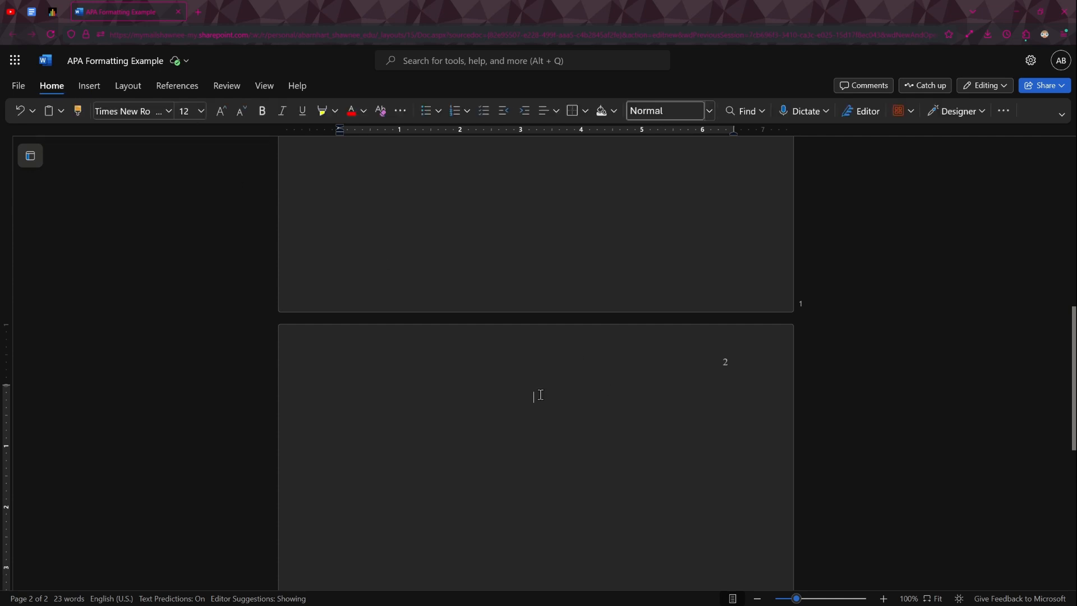
scroll(536, 396, down, 1)
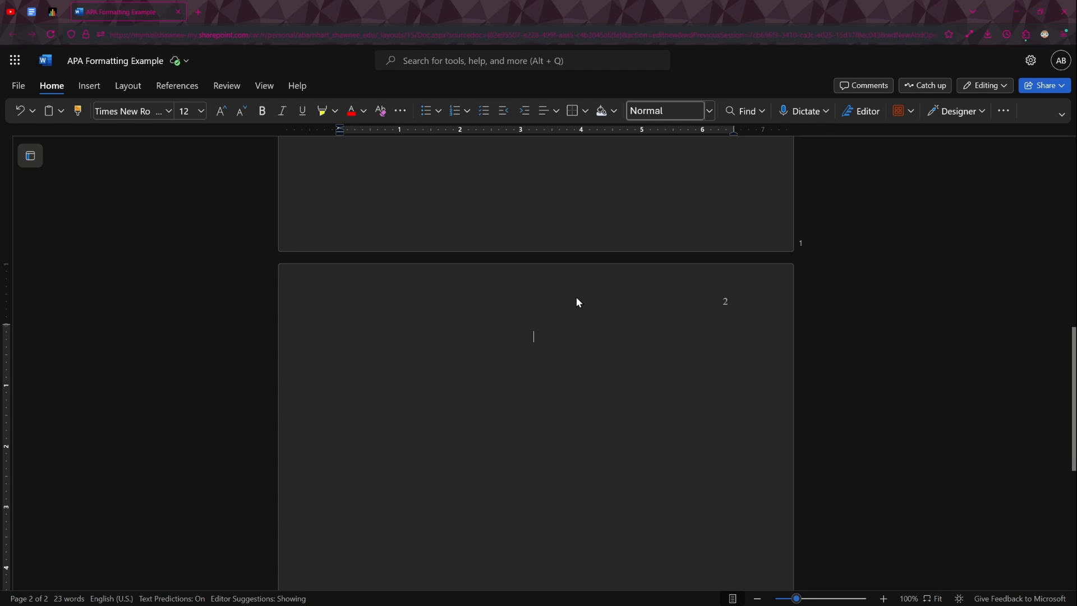
text(Heading 1)
key(Return)
text(Heading 3)
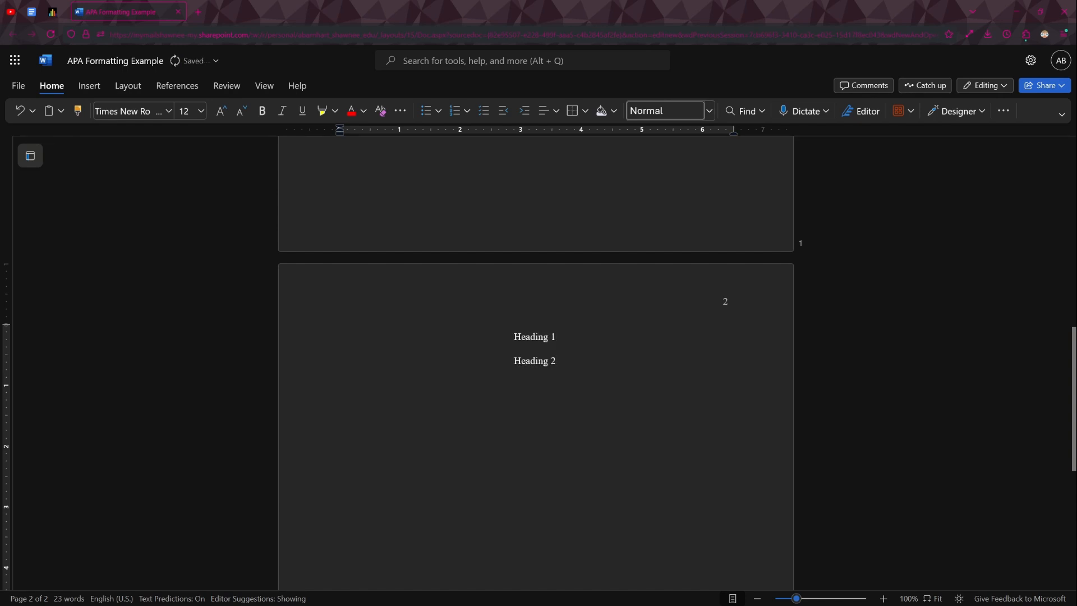
text(Heading 3)
- Add the line "Body Text" between the Heading 1 and Heading 2 lines
key(Return)
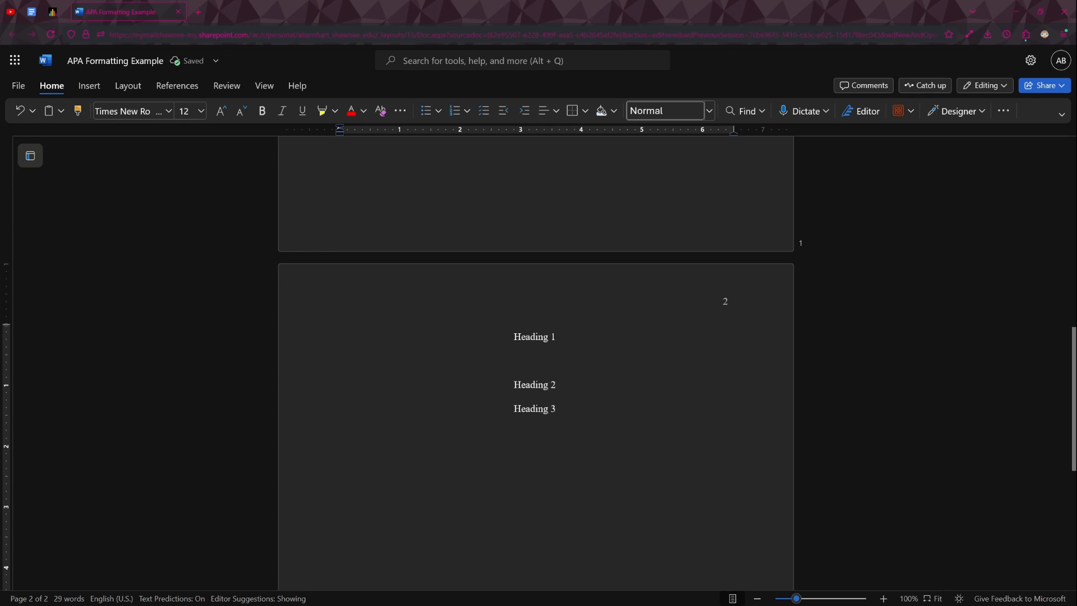
scroll(536, 336, up, 3)
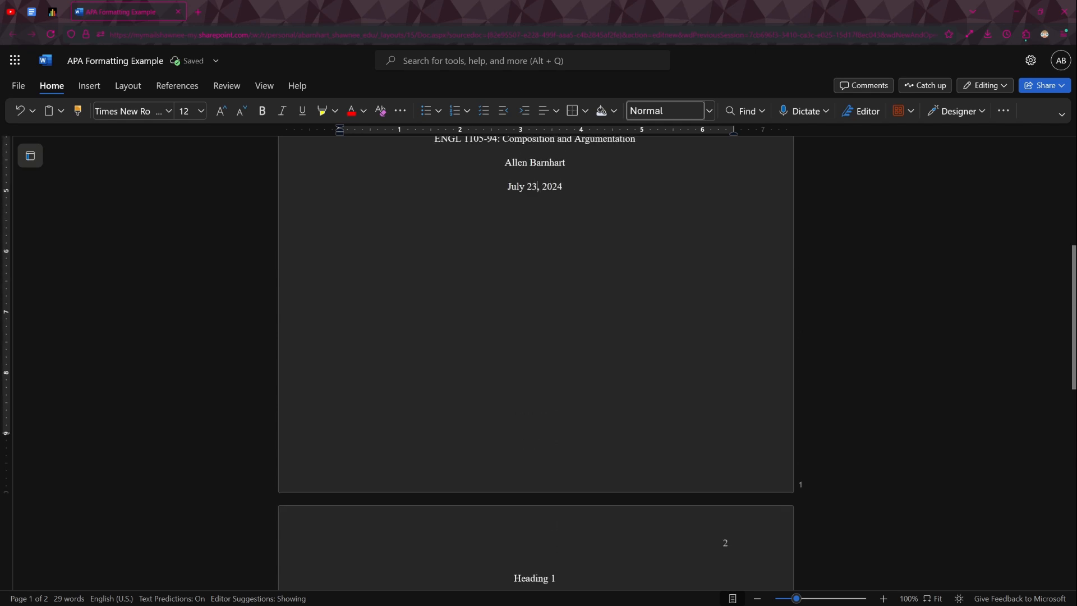
text(Body Text)
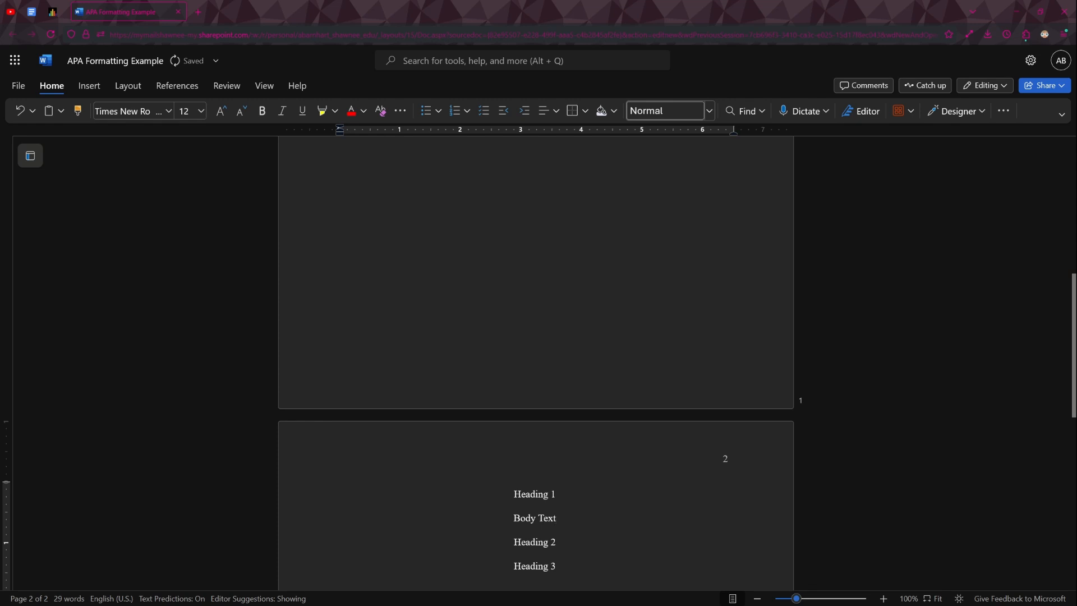
scroll(572, 315, down, 4)
scroll(580, 269, up, 1)
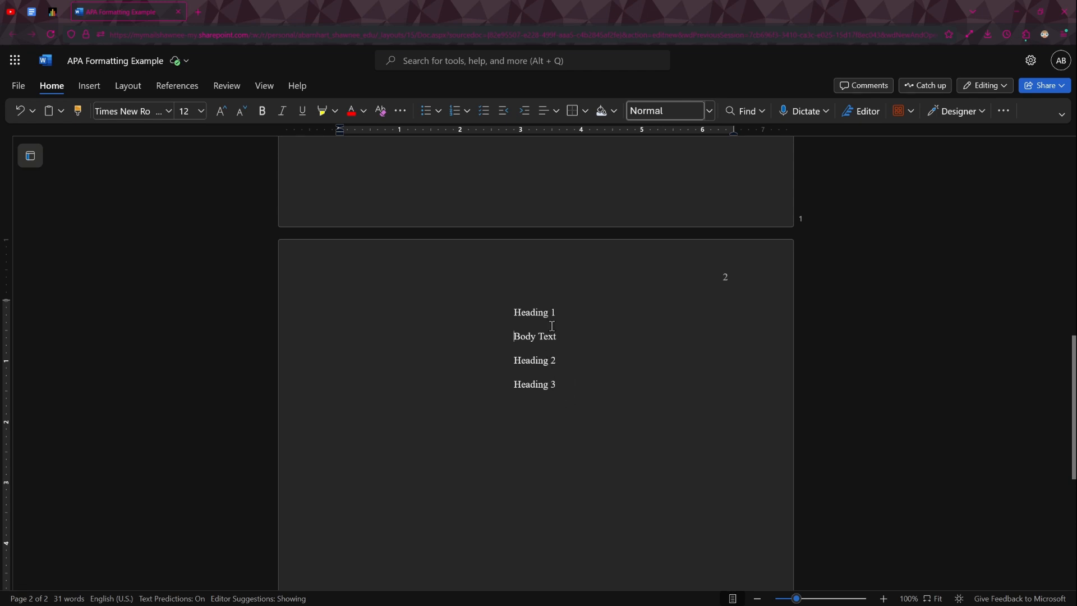
- Make the Heading 1, Heading 2 and Heading 3 lines bold, leaving the Body Text line regular
drag(514, 312, 557, 322)
key(ctrl+b)
drag(512, 362, 564, 384)
key(ctrl+b)
click(565, 384)
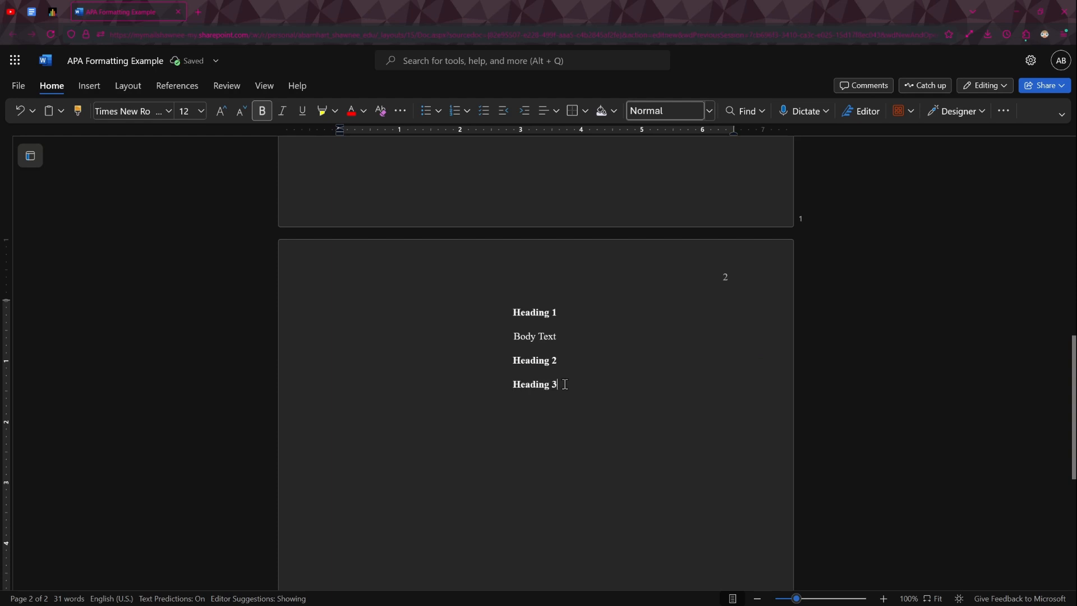
- Italicize the Heading 3 line in addition to its bold formatting
triple_click(558, 384)
key(ctrl+i)
click(586, 383)
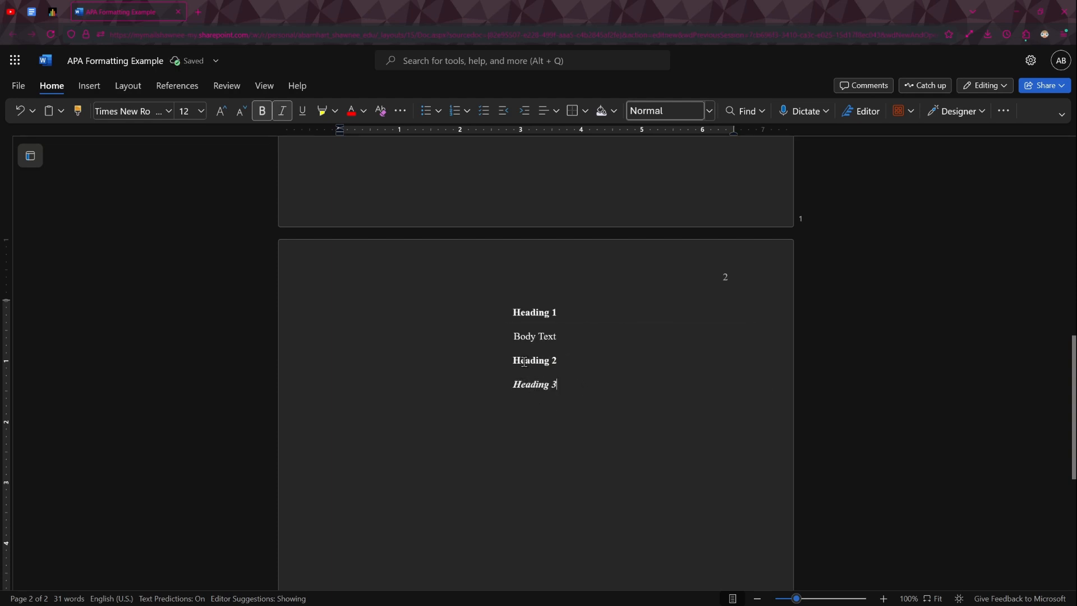
- Left-align the Body Text, Heading 2 and Heading 3 lines, keeping Heading 1 centered
drag(577, 384, 492, 362)
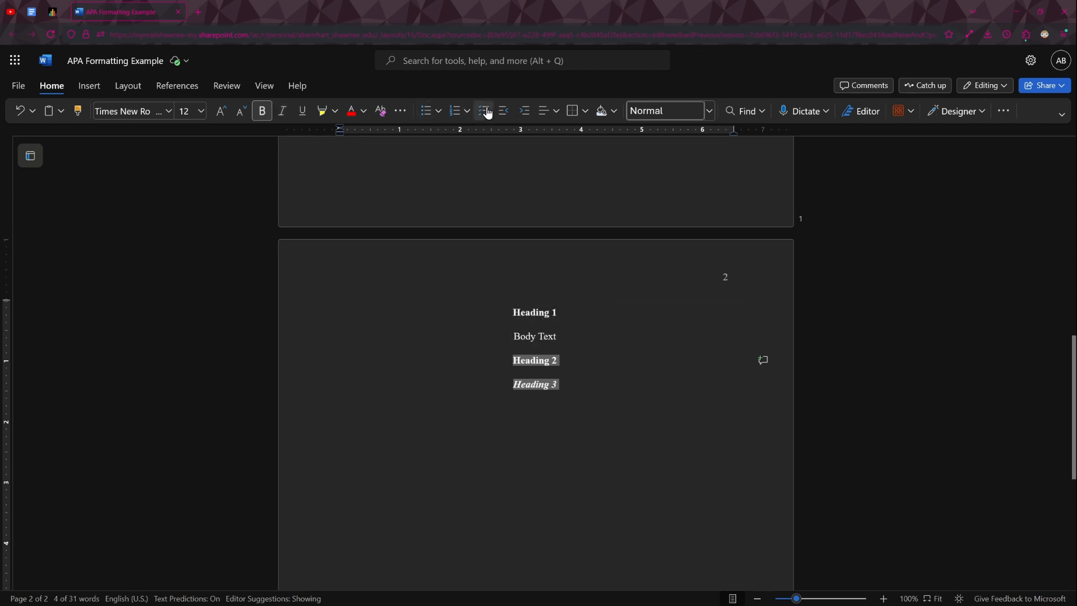
click(579, 358)
drag(568, 385, 496, 324)
click(544, 112)
click(560, 156)
click(550, 333)
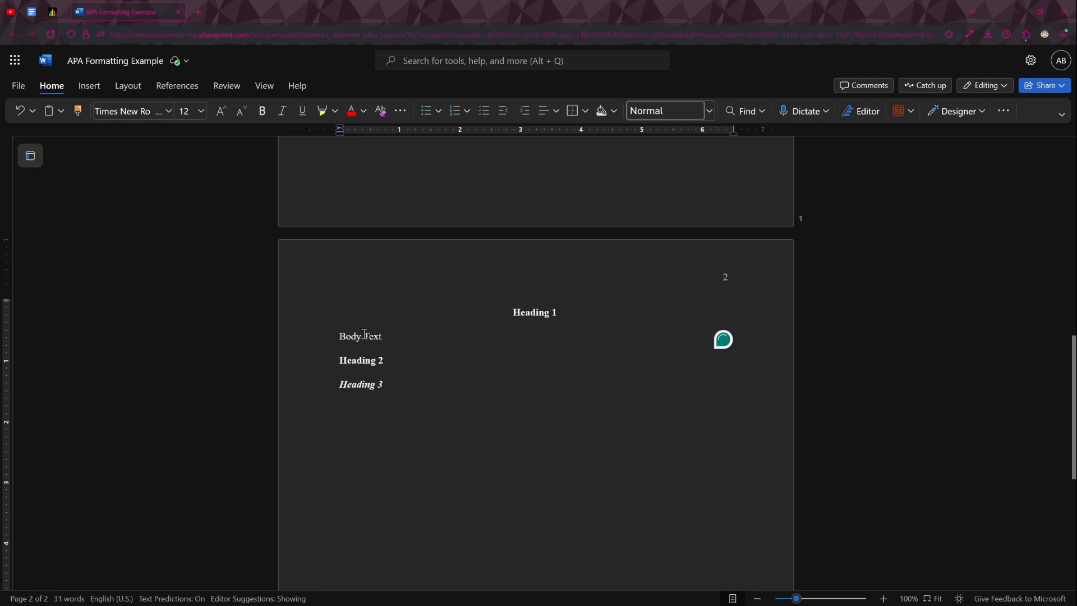
- Give the Body Text line a first-line indent of about 0.5 inch and update the Normal style to match it
click(331, 336)
drag(340, 130, 372, 132)
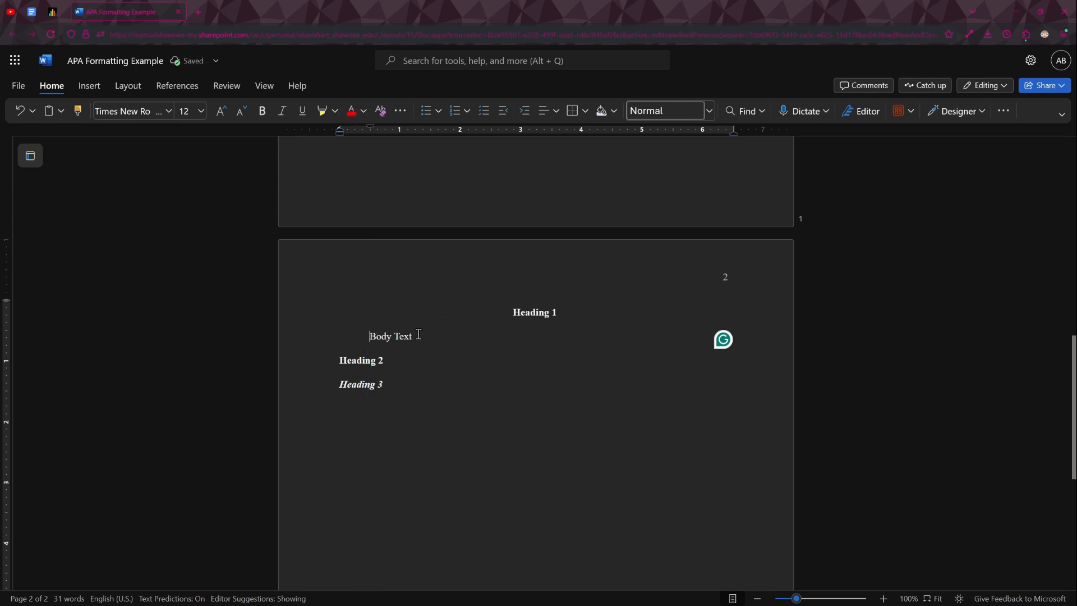
drag(418, 335, 356, 335)
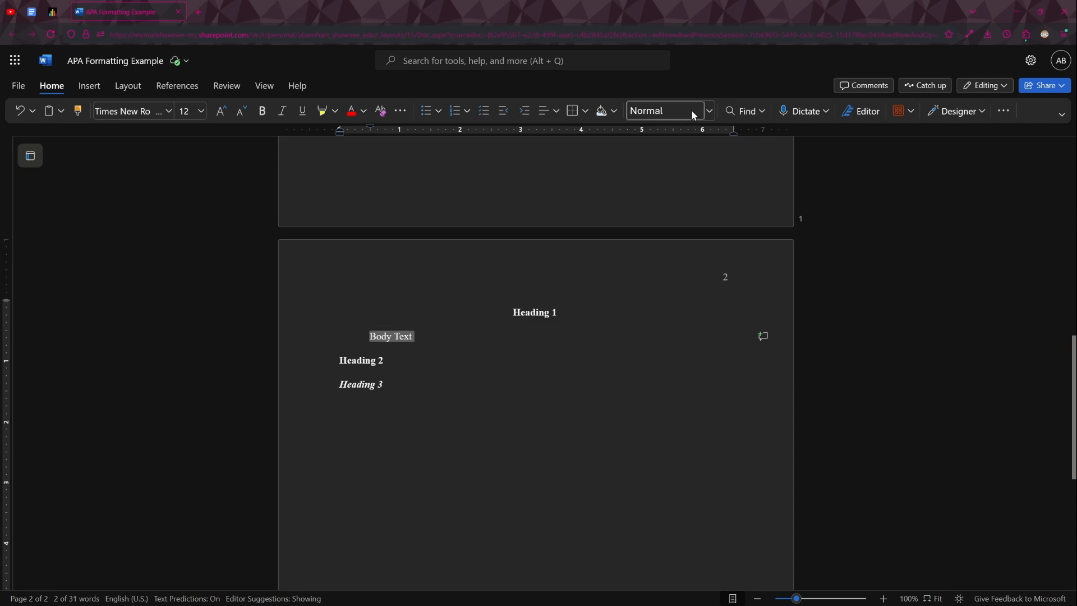
click(709, 112)
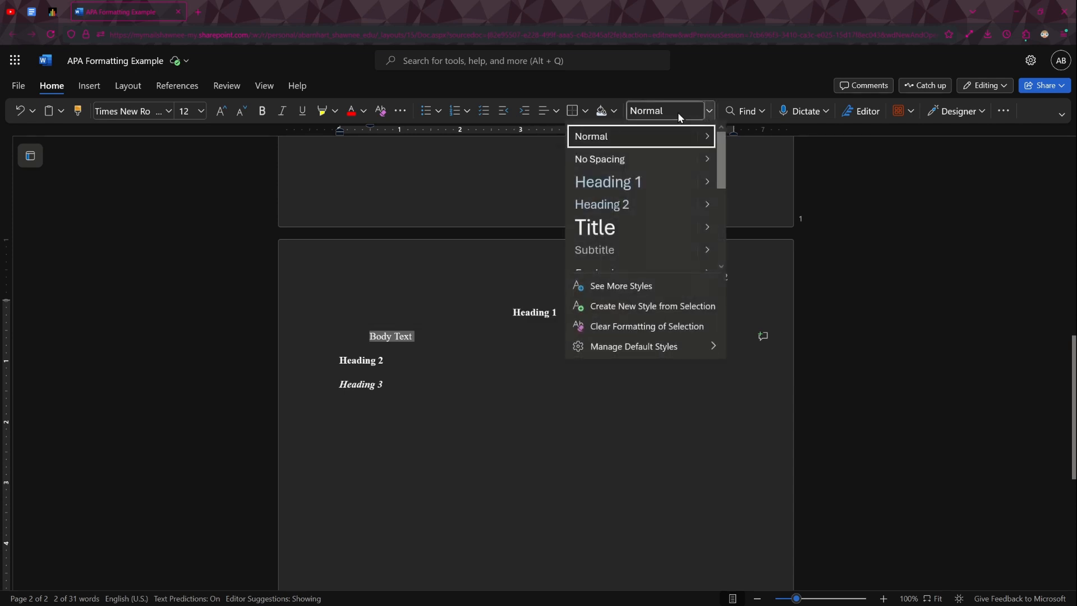
mouse_move(714, 141)
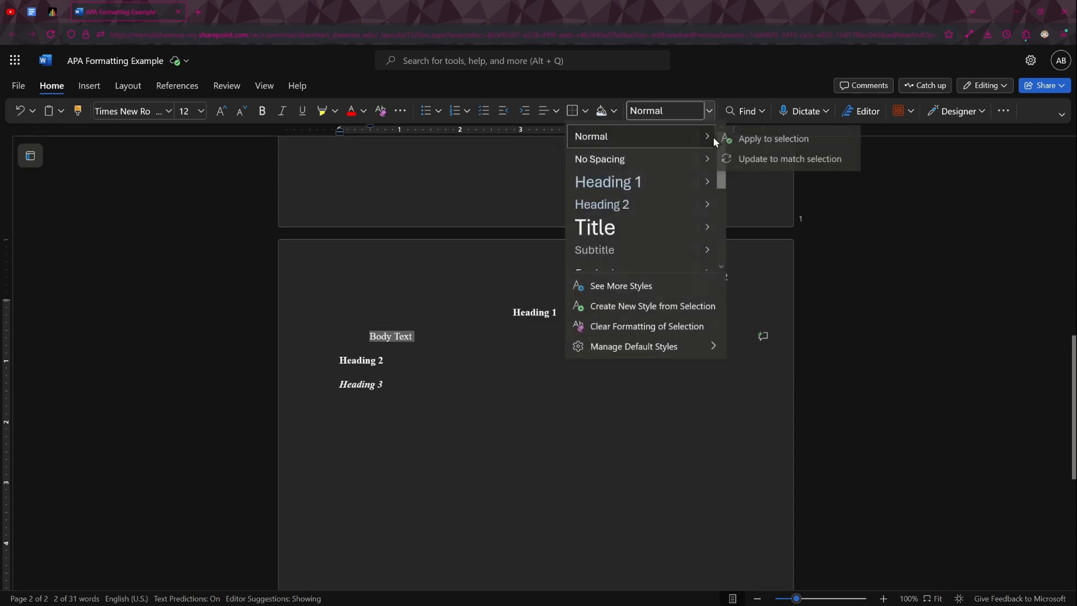
click(756, 160)
- Remove the first-line indent from the Heading 2 and Heading 3 lines
click(366, 362)
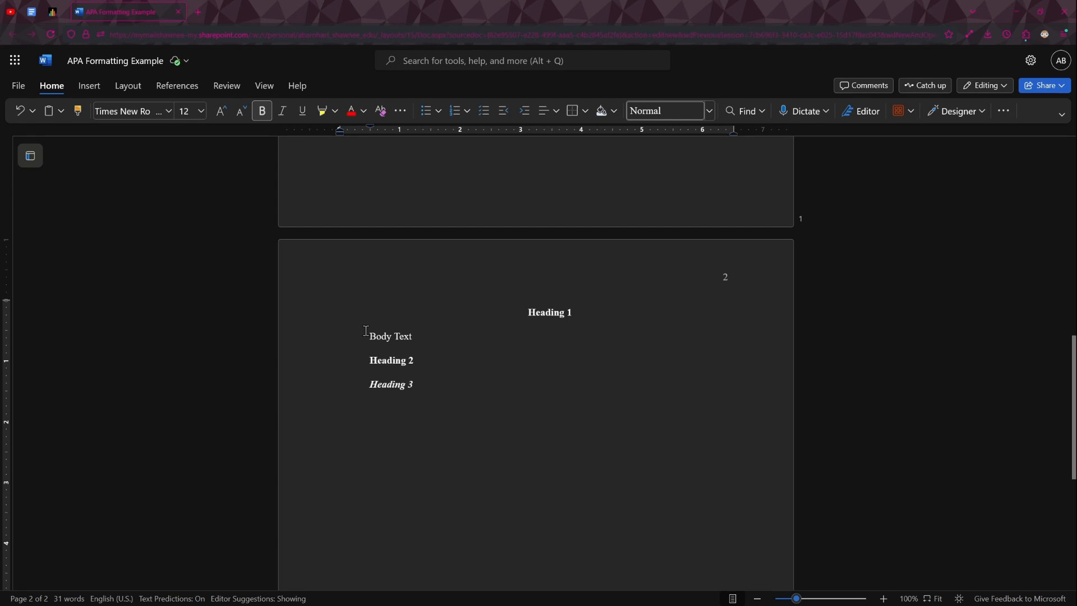
key(BackSpace)
key(BackSpace)
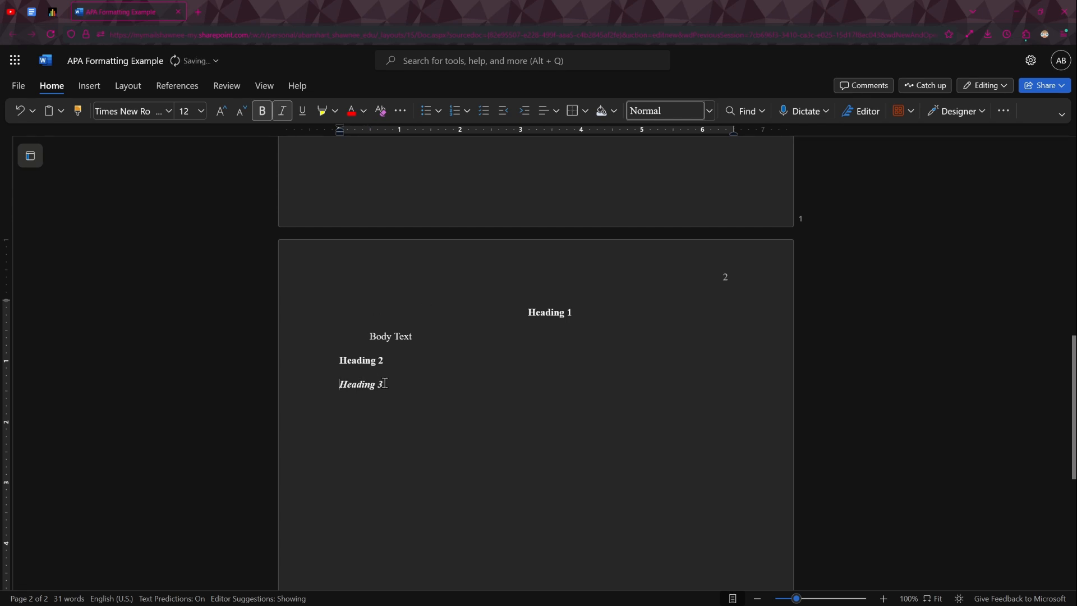
- Update the Heading 2 style to match the formatting of the bold, left-aligned Heading 2 line
drag(332, 357, 381, 358)
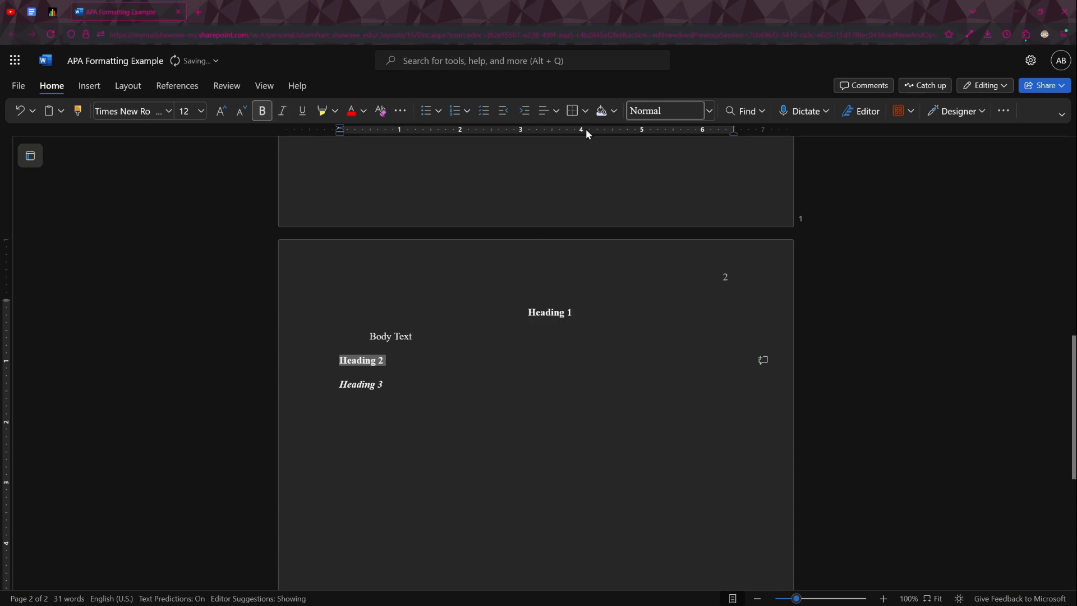
click(713, 112)
mouse_move(703, 190)
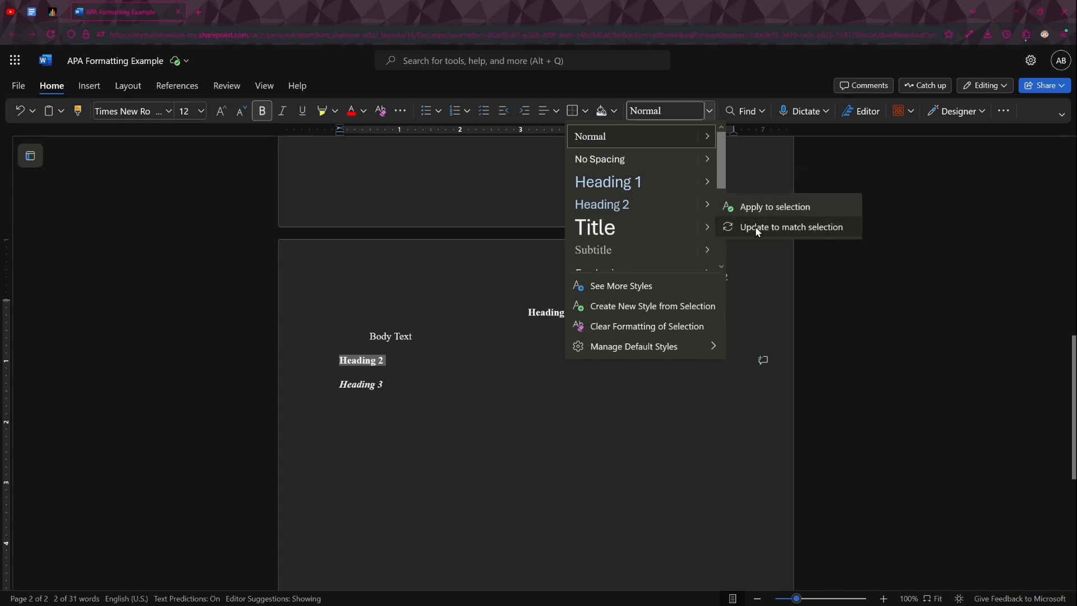
click(756, 227)
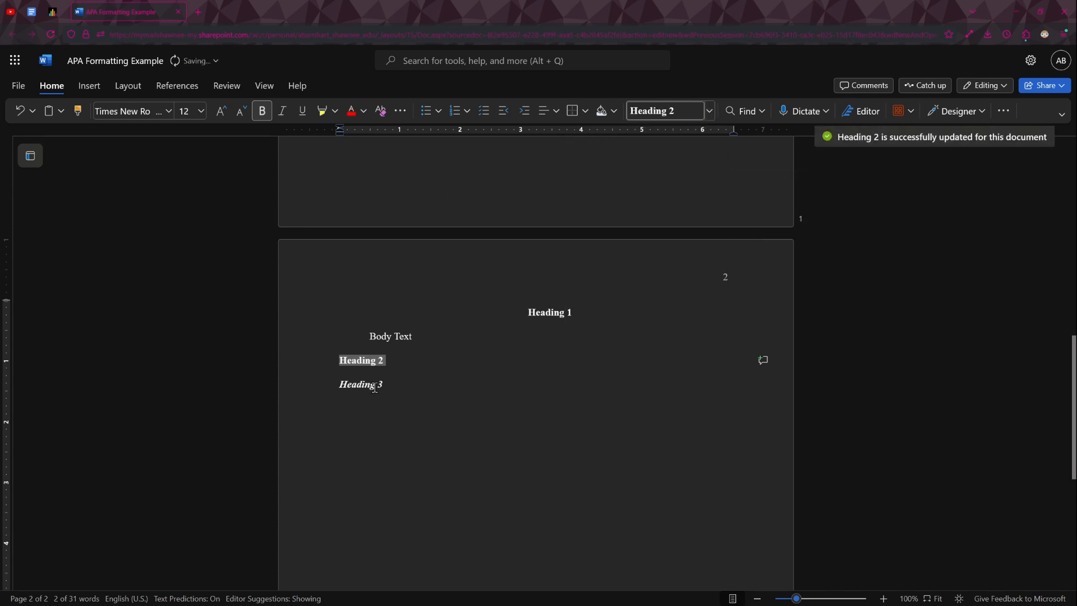
- Update the Heading 3 style to match the formatting of the bold italic Heading 3 line
drag(383, 386, 339, 392)
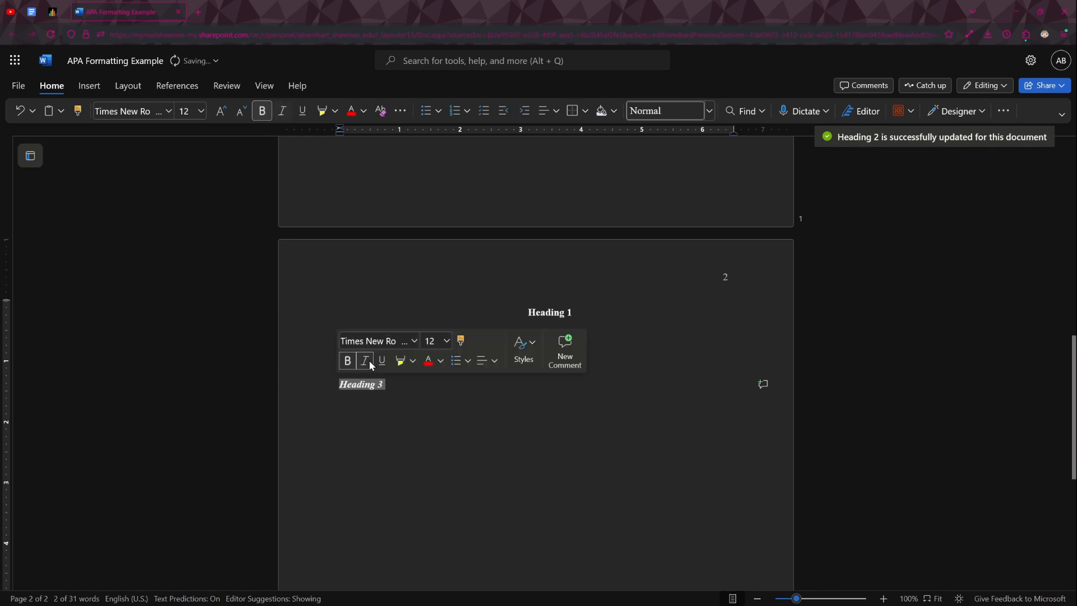
click(709, 111)
mouse_move(702, 227)
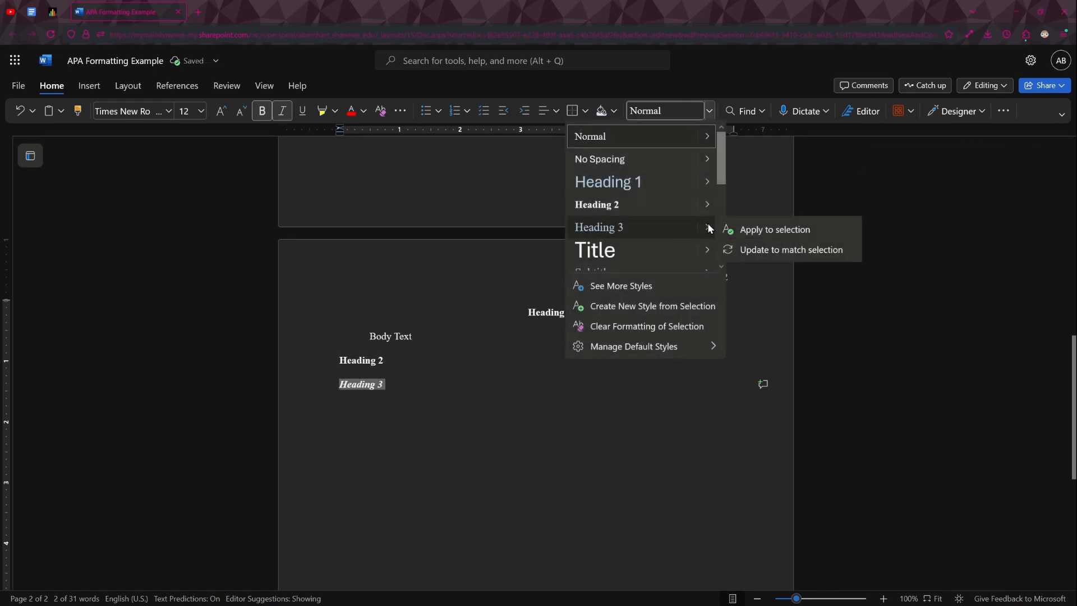
click(724, 249)
- Update the Heading 1 style to match the formatting of the bold, centered Heading 1 line
click(523, 311)
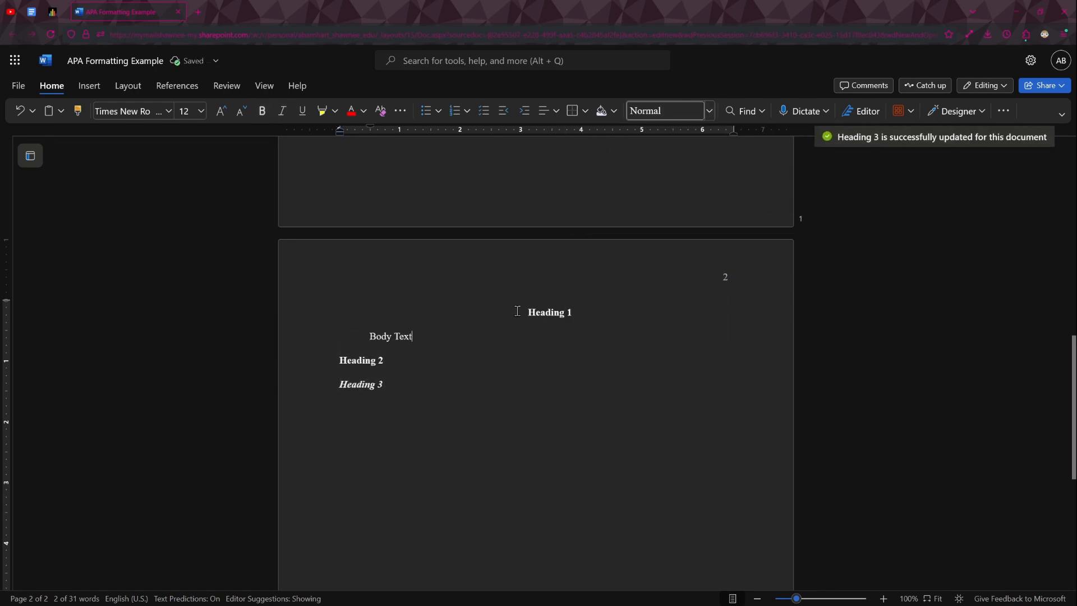
double_click(524, 312)
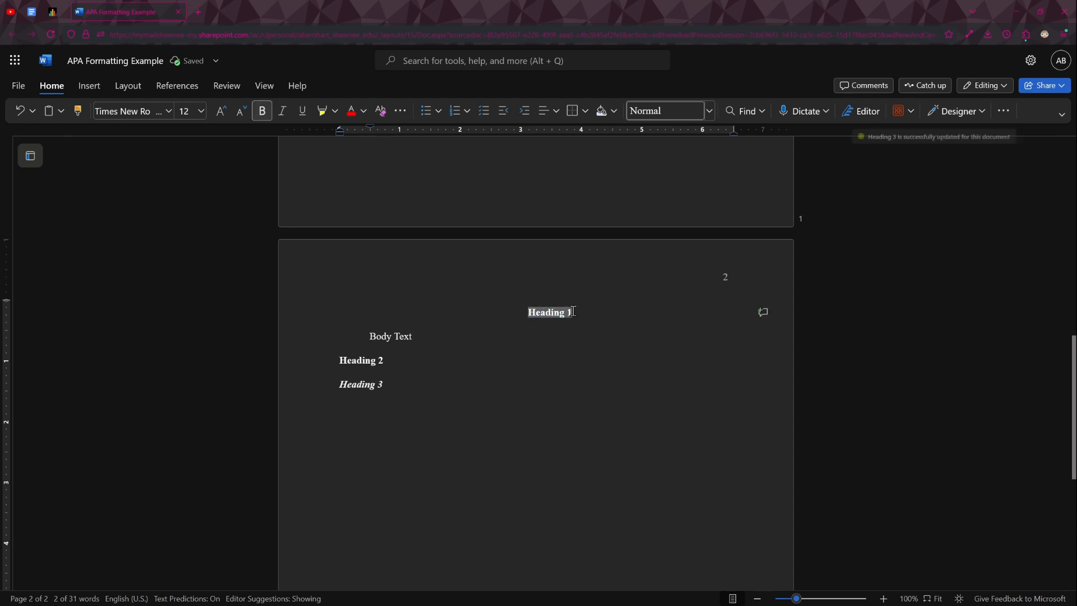
click(709, 111)
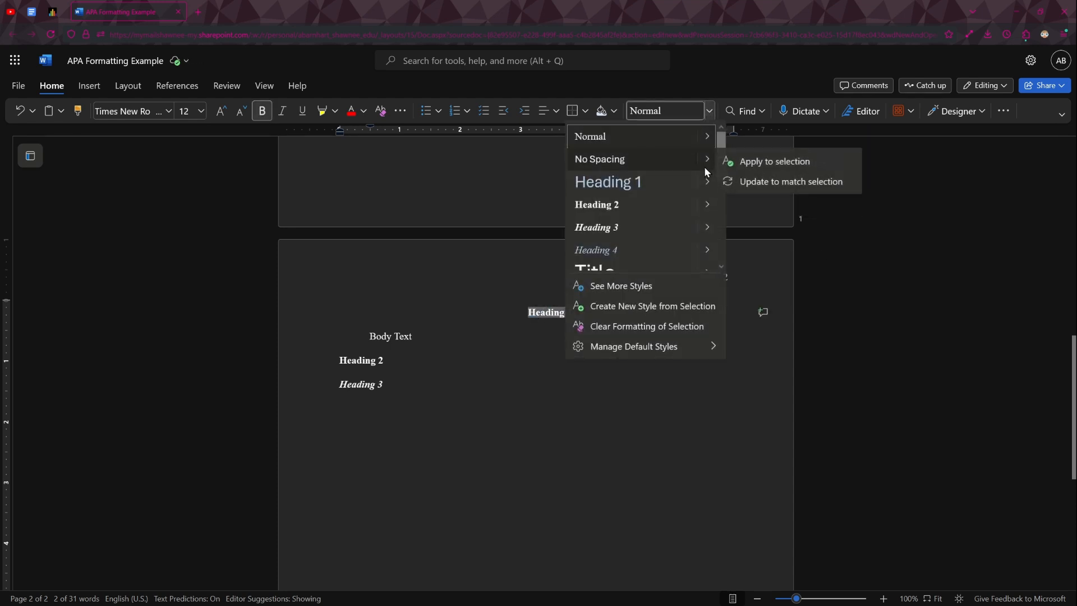
mouse_move(704, 188)
click(737, 207)
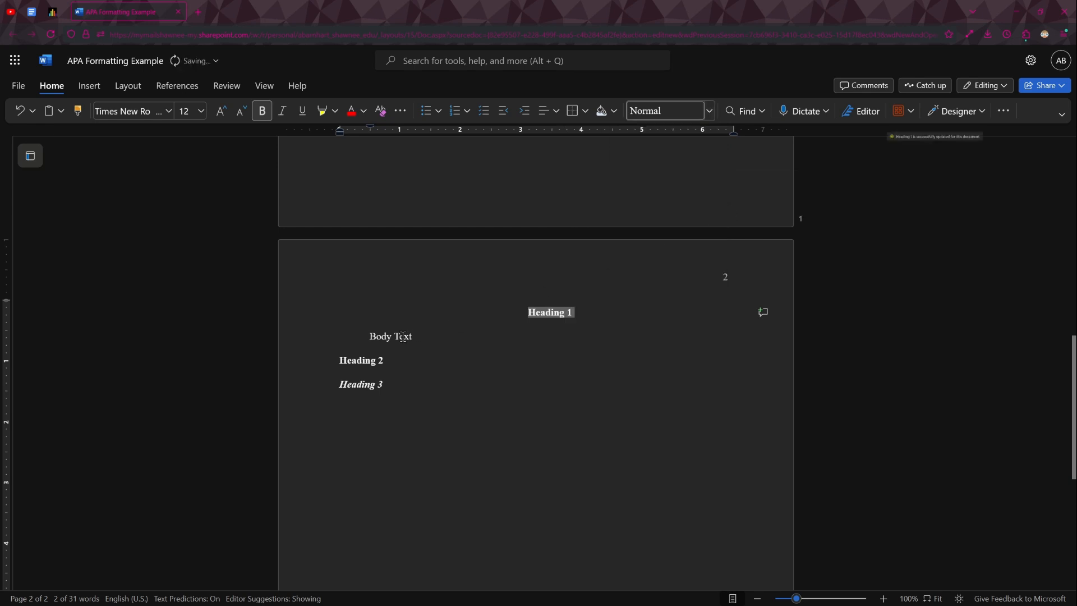
- Update the Normal style again to match the indented Body Text line
drag(368, 337, 409, 341)
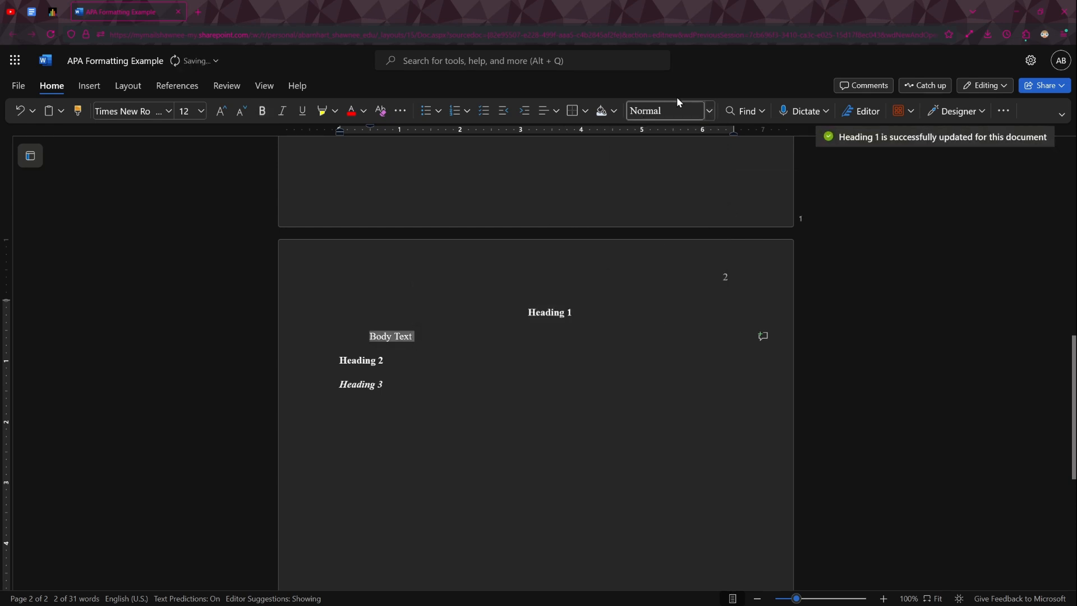
click(710, 111)
mouse_move(712, 137)
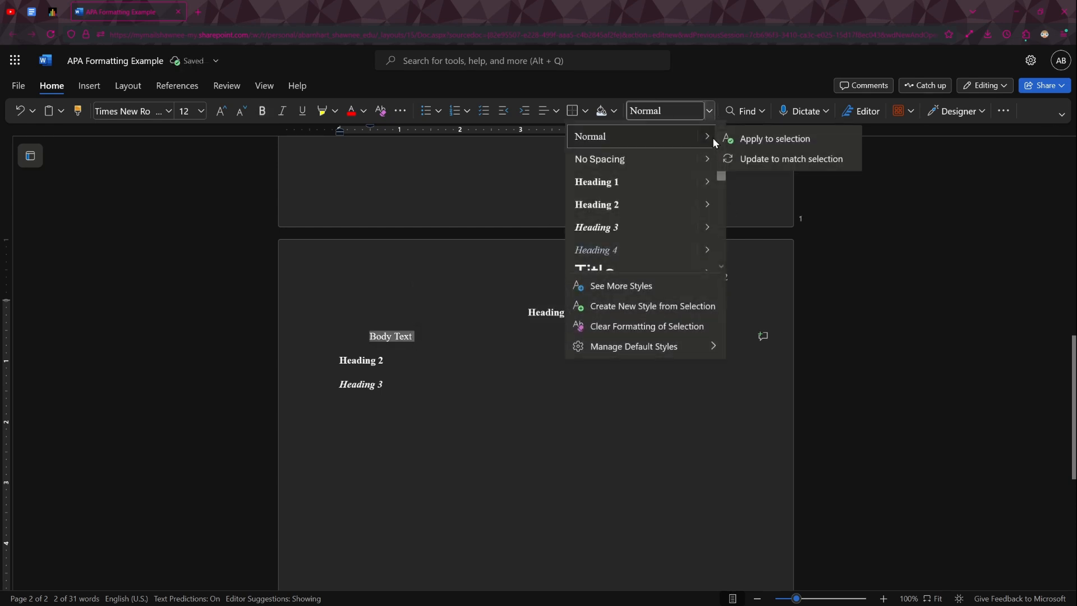
click(746, 161)
click(513, 338)
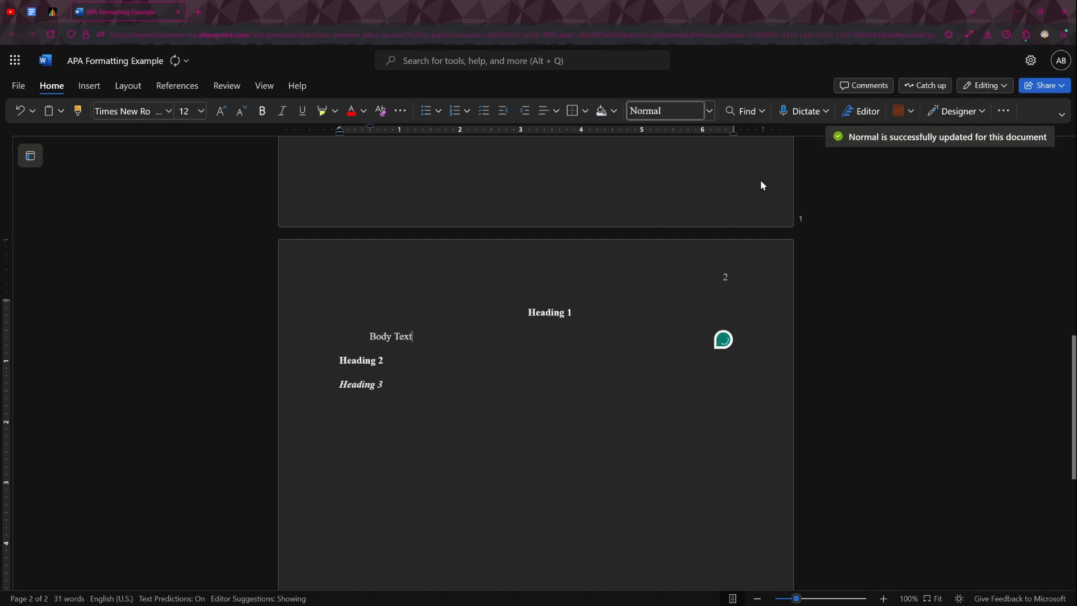
scroll(462, 352, up, 1)
scroll(462, 346, down, 3)
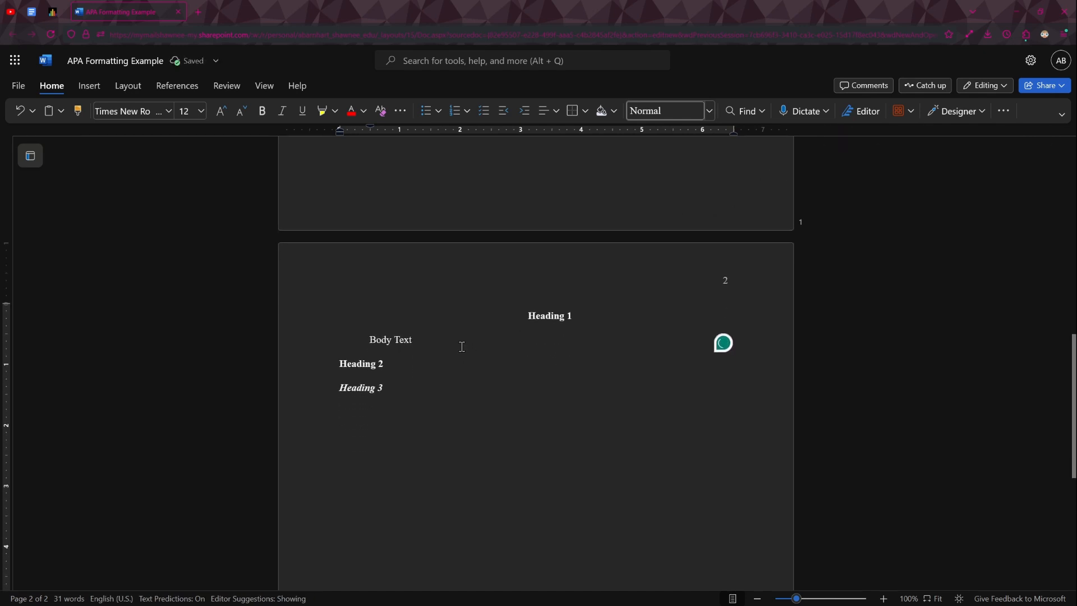
scroll(475, 219, up, 1)
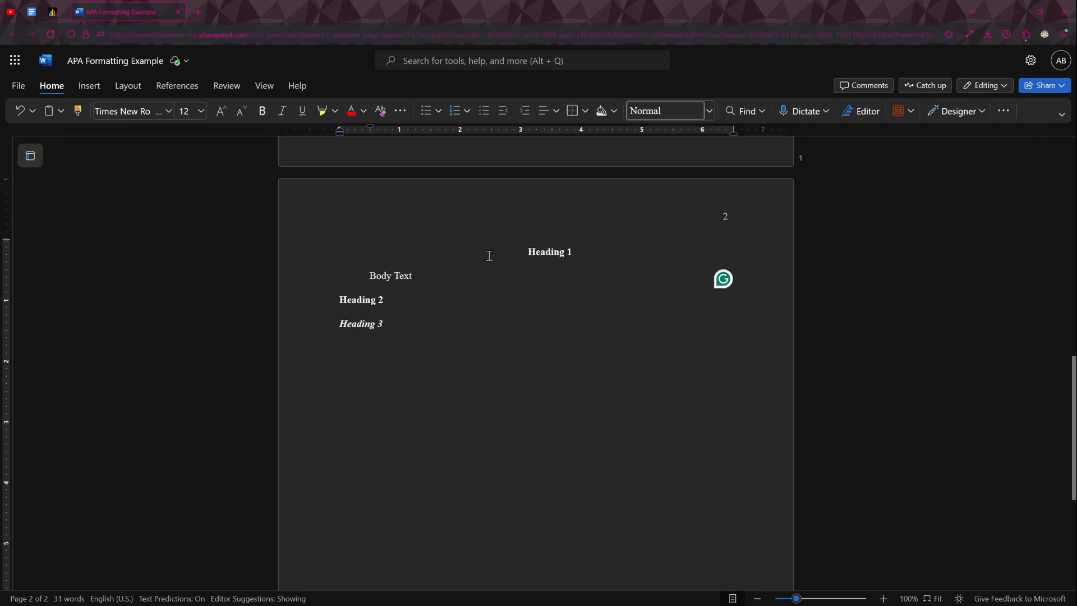
- Replace the sample heading and body lines on page 2 with a Heading 1 line reading "Introduction" and start a Normal-style paragraph below it
scroll(421, 333, up, 1)
drag(473, 389, 453, 304)
text(Introduction)
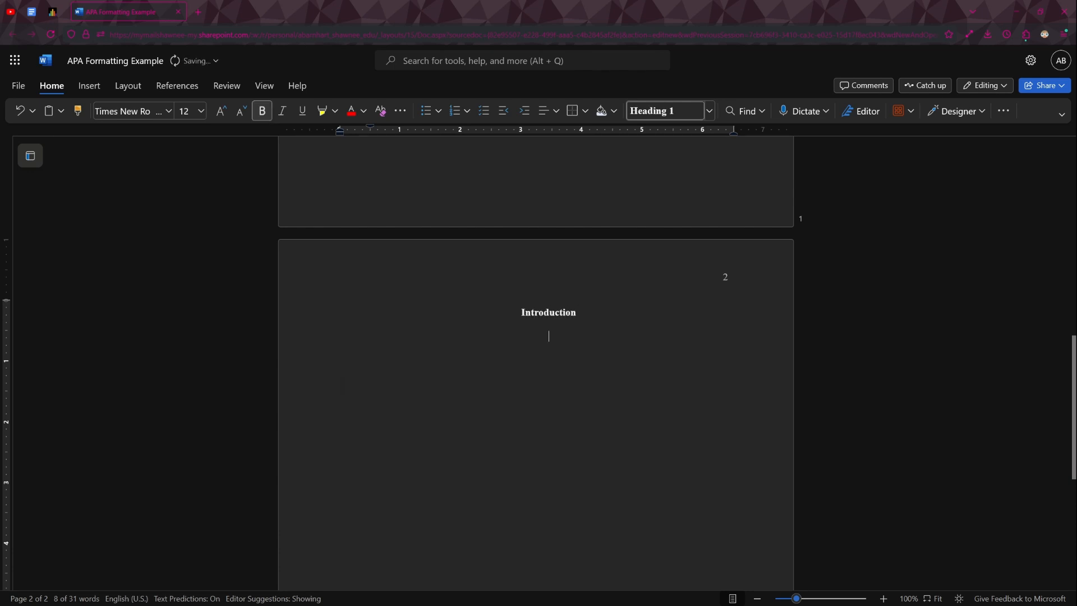
key(Return)
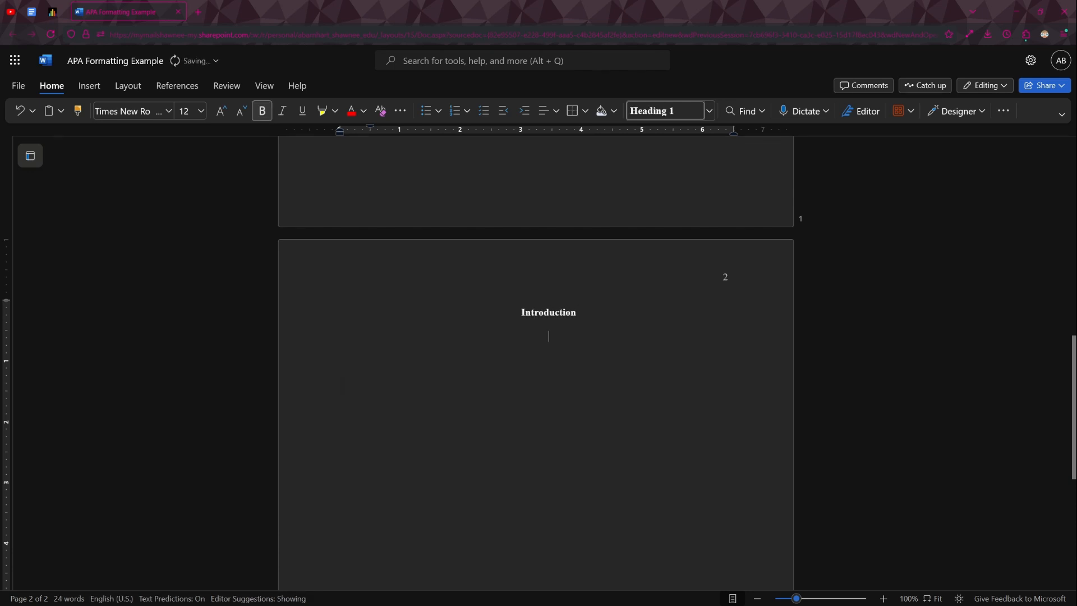
click(712, 112)
click(665, 143)
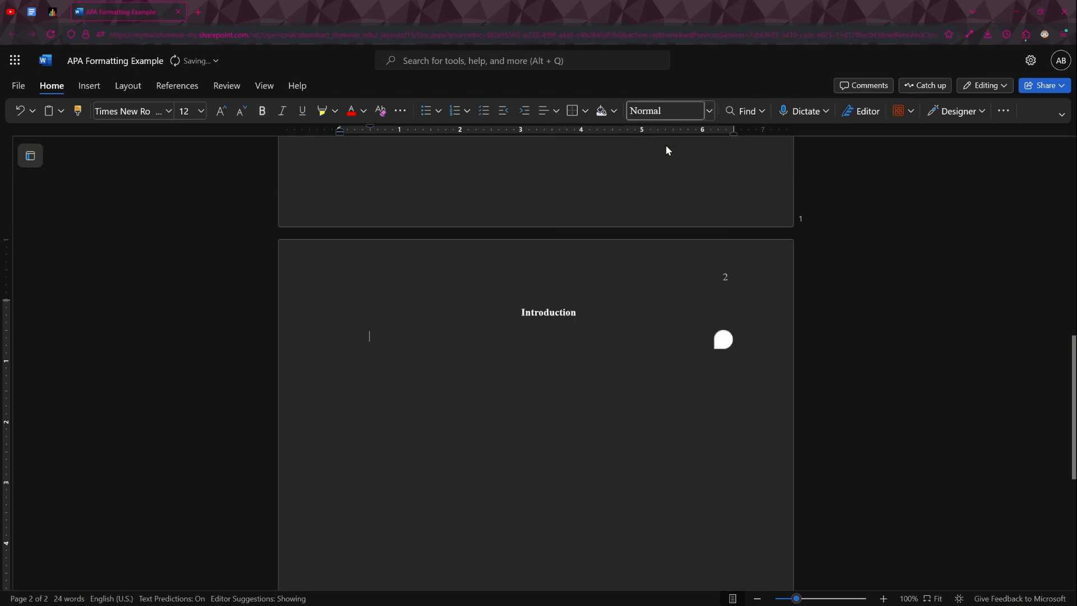
click(593, 309)
click(547, 339)
- Insert a page break after the Introduction section to start a new page for the references
scroll(553, 348, down, 1)
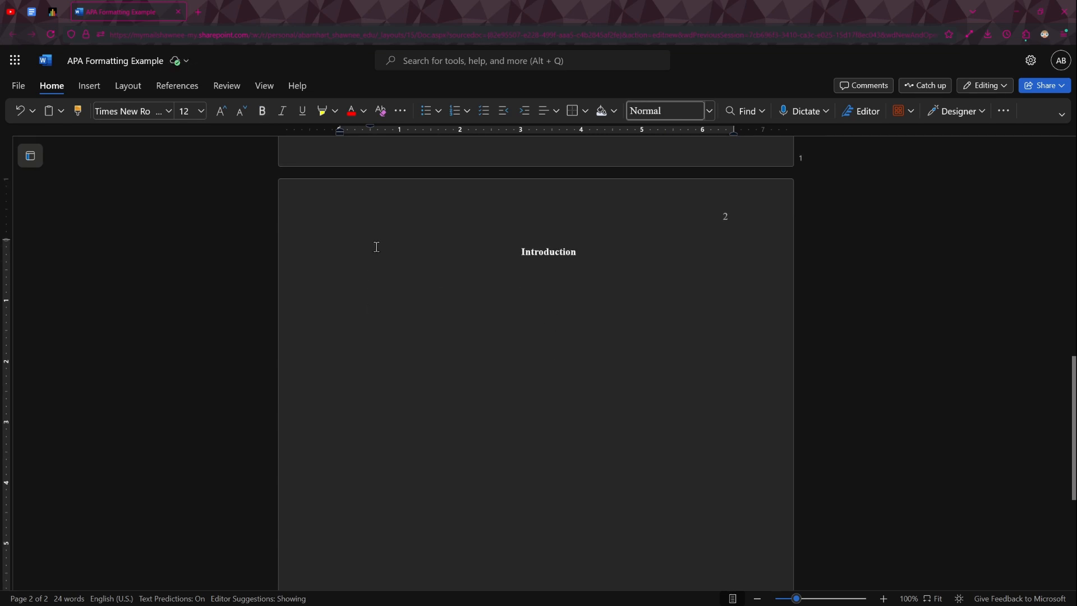
scroll(319, 243, down, 3)
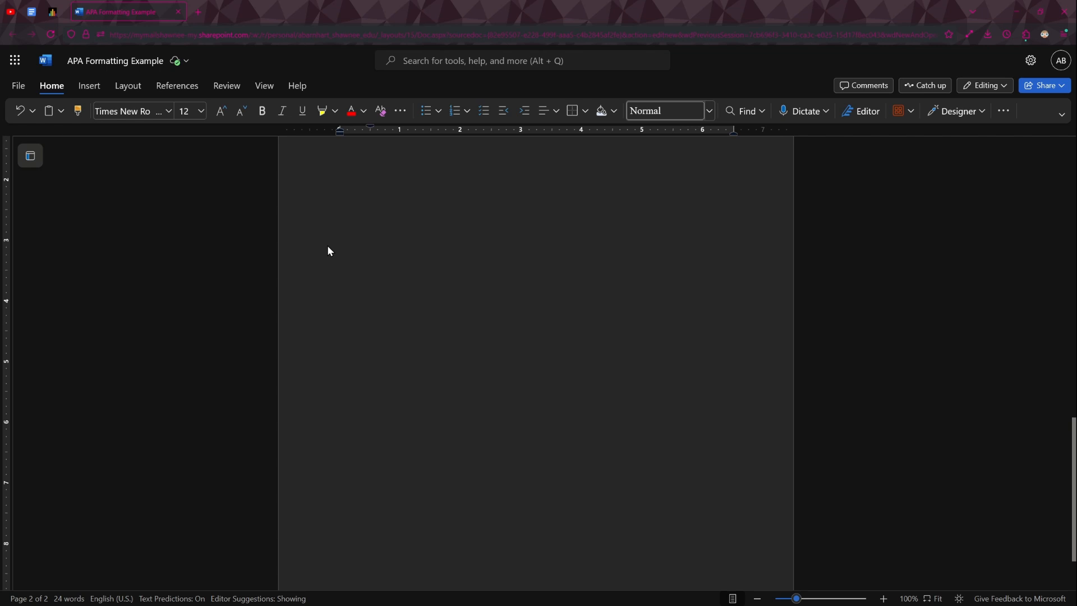
click(83, 87)
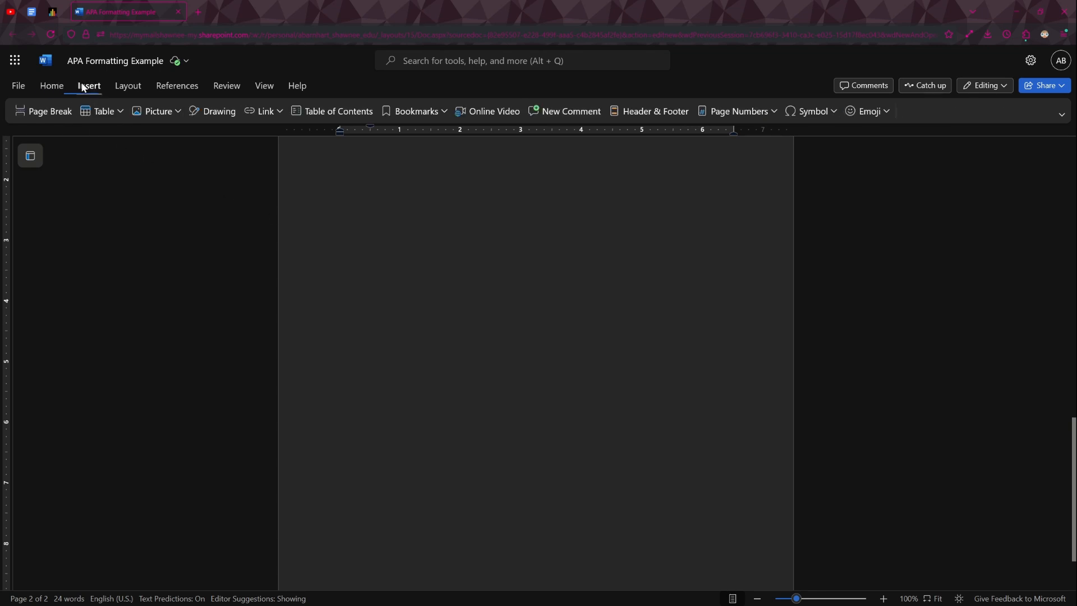
click(52, 118)
- Add the heading "References" in the Heading 1 style on the new page and start a new line beneath it
scroll(476, 292, down, 4)
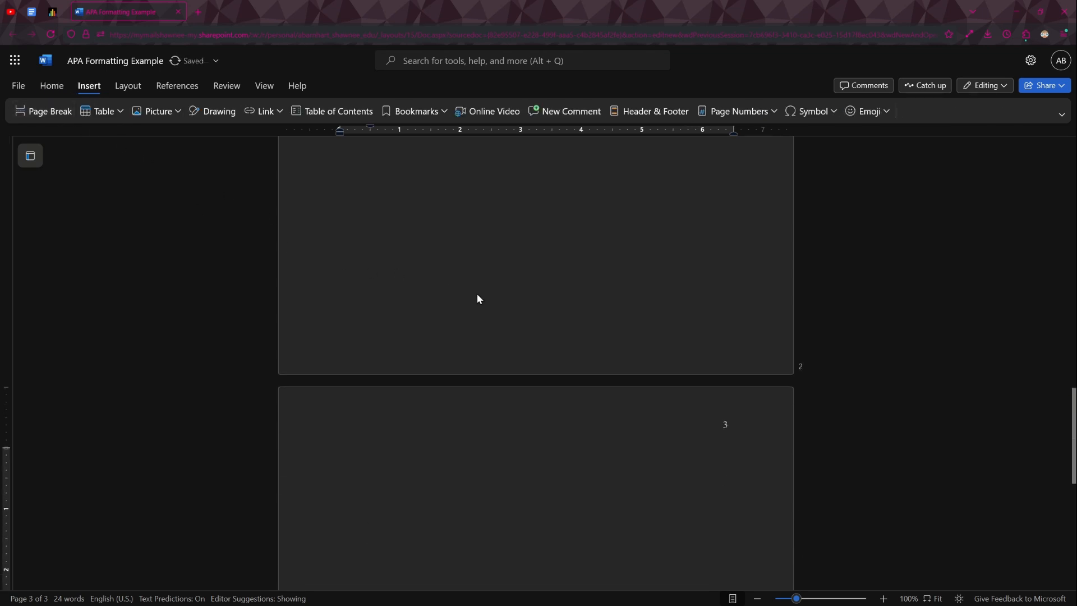
click(63, 83)
click(709, 111)
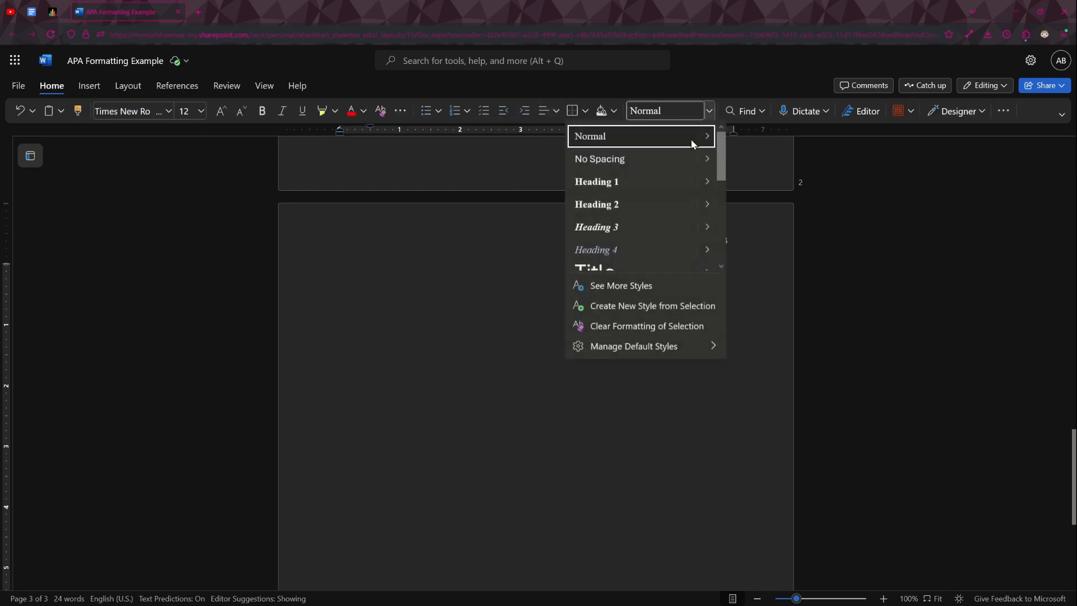
click(666, 189)
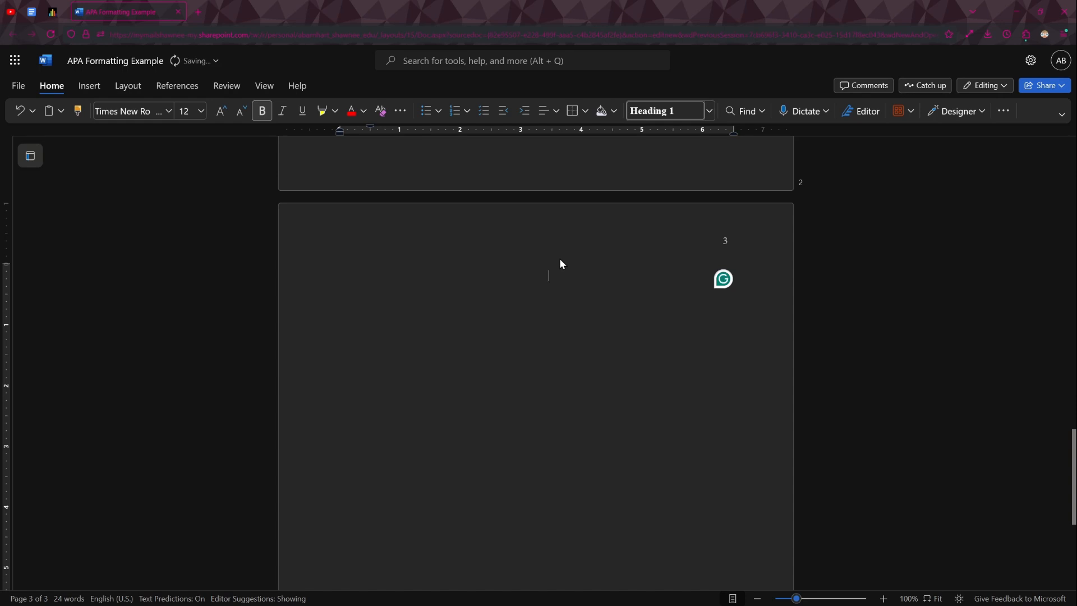
text(Refere)
text(necs)
key(BackSpace)
key(BackSpace)
key(BackSpace)
text(ces)
key(Home)
click(578, 275)
key(Return)
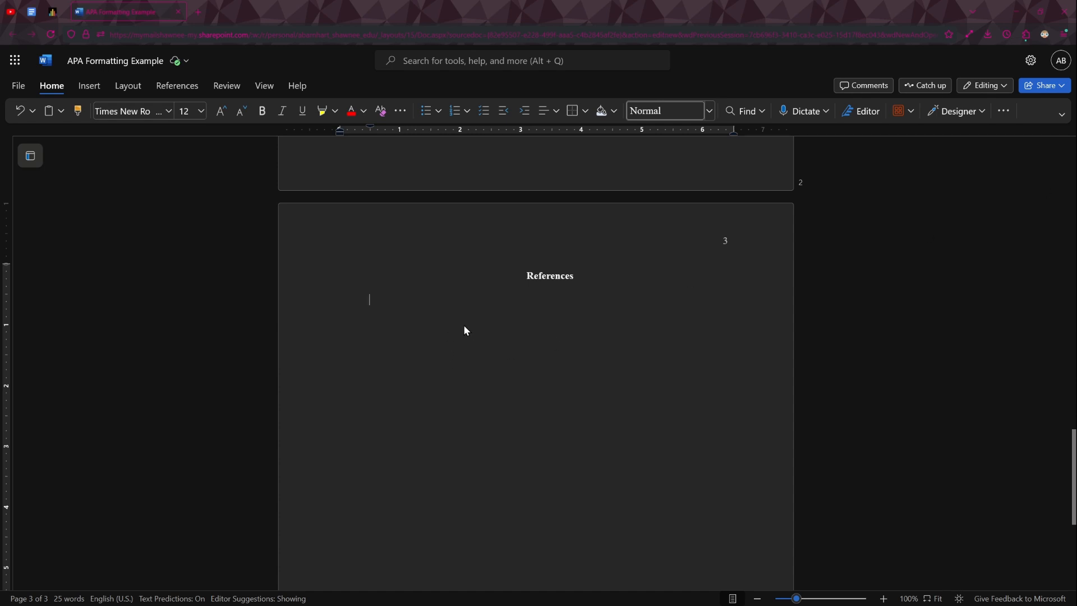
- Paste the journal article reference under the References heading and give it a 0.5" hanging indent
text(Koriat, A. (1997). Monitoring one’s own knowledge during study: A cue-utilization approach to judgments of learning. Journal of Experimental Psychology: General, 126(4), 349–370. http://doi.org/10.1037/0096-3445.126.4.349)
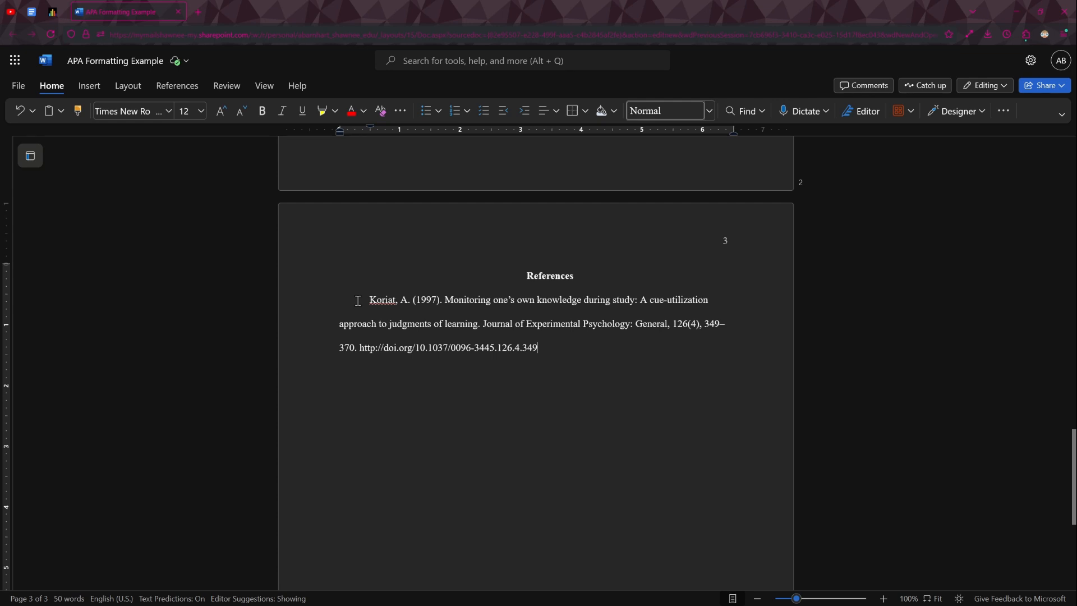
drag(358, 301, 556, 338)
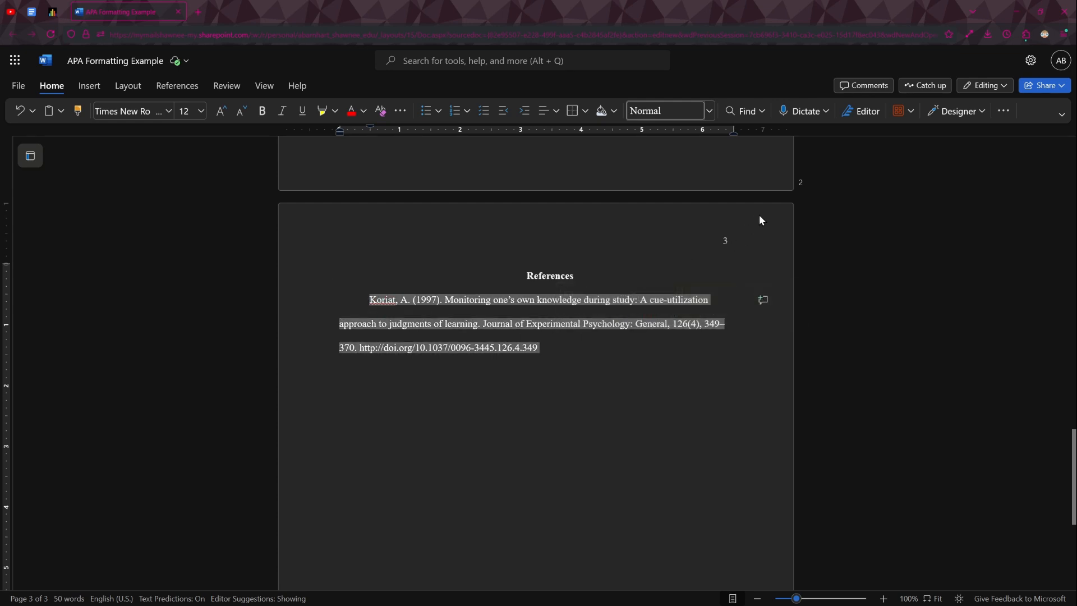
click(141, 93)
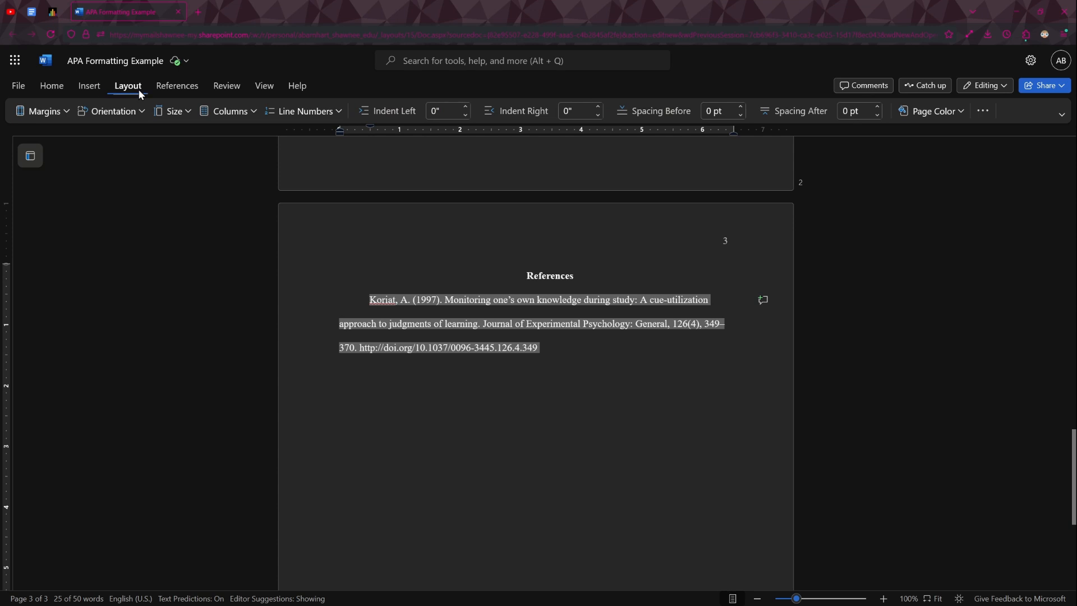
click(983, 111)
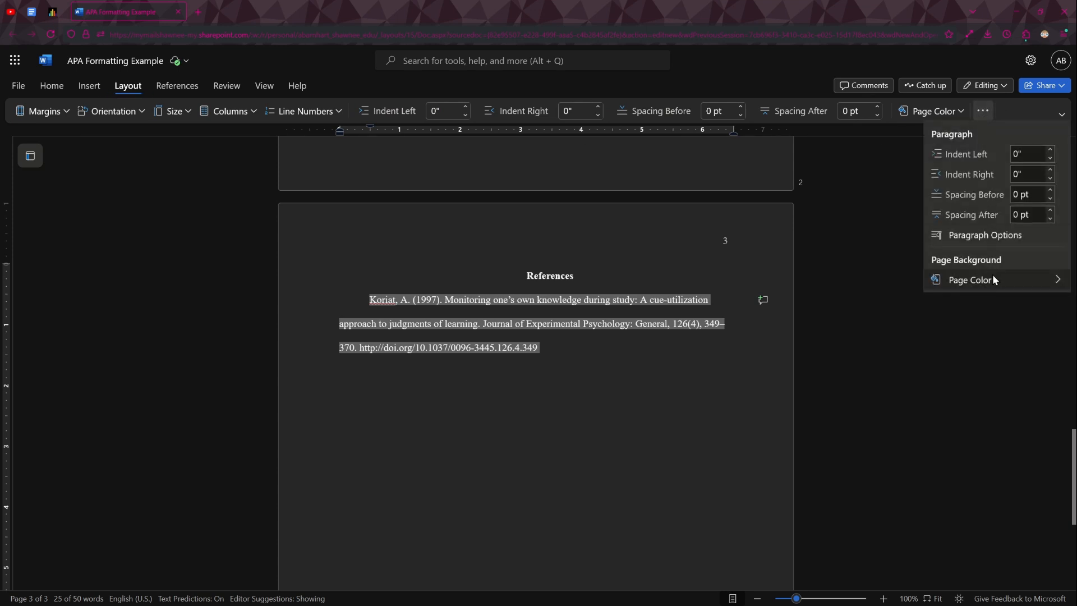
click(995, 235)
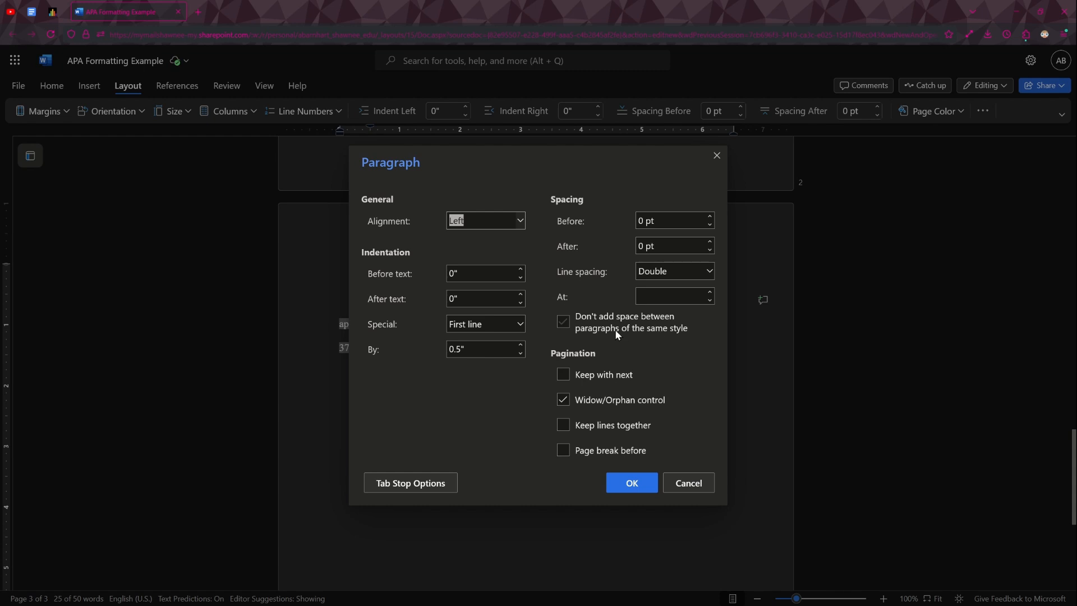
click(493, 326)
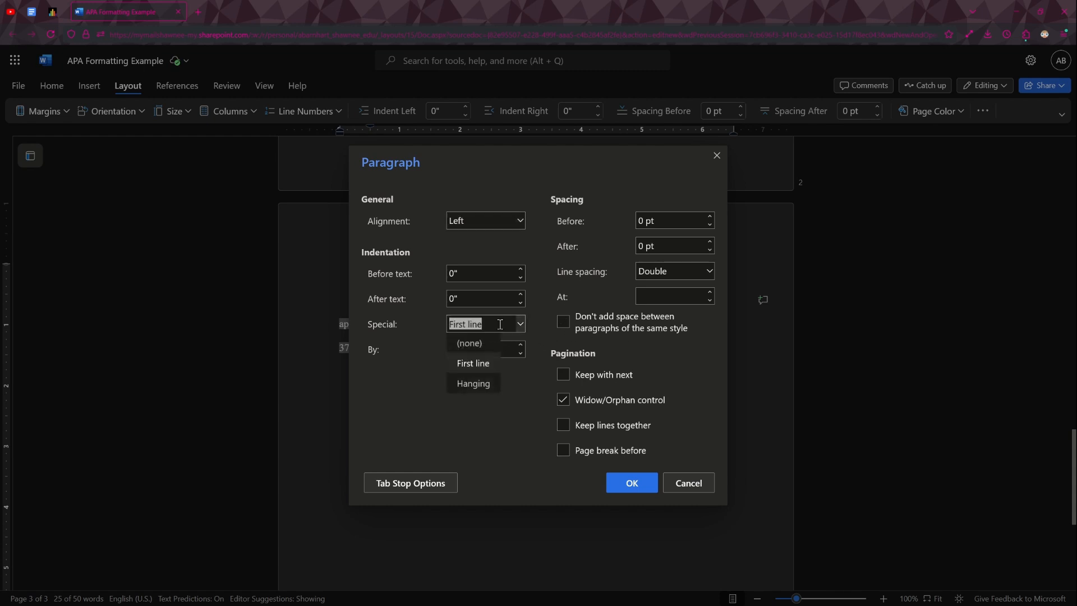
click(482, 383)
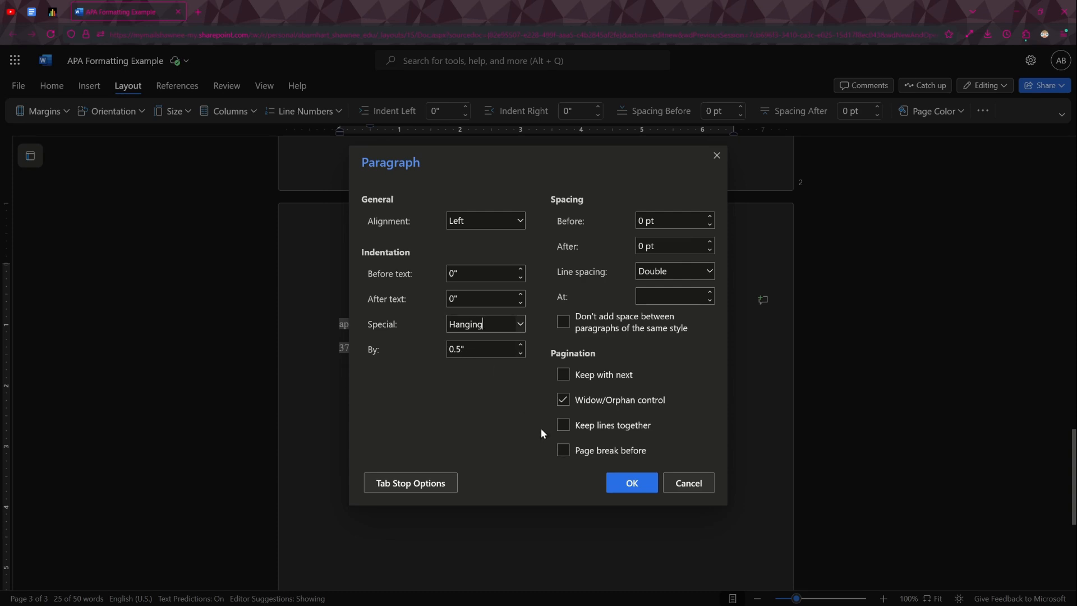
click(646, 487)
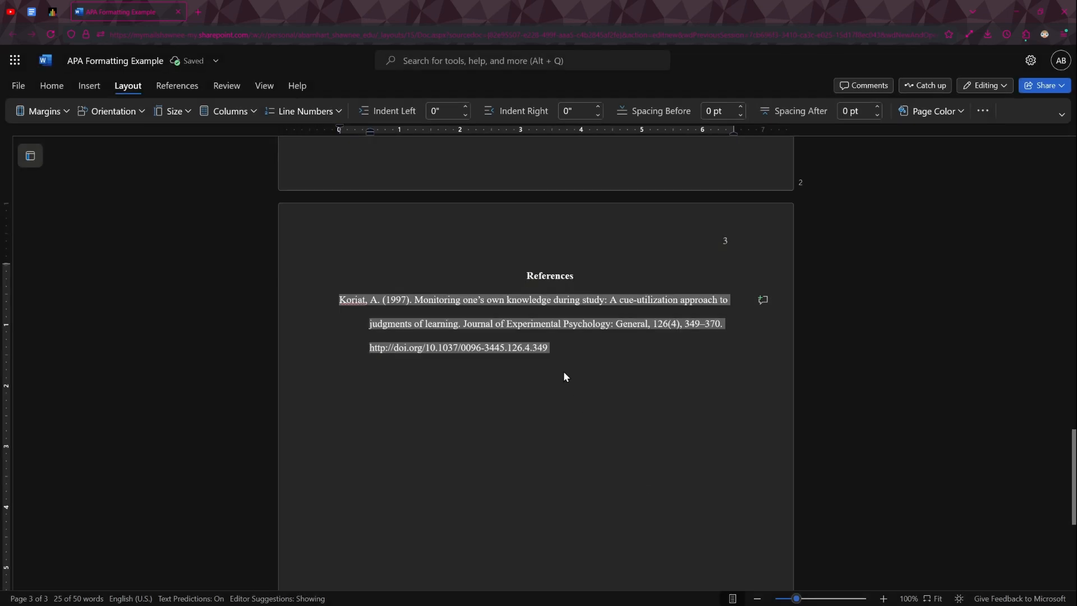
click(577, 347)
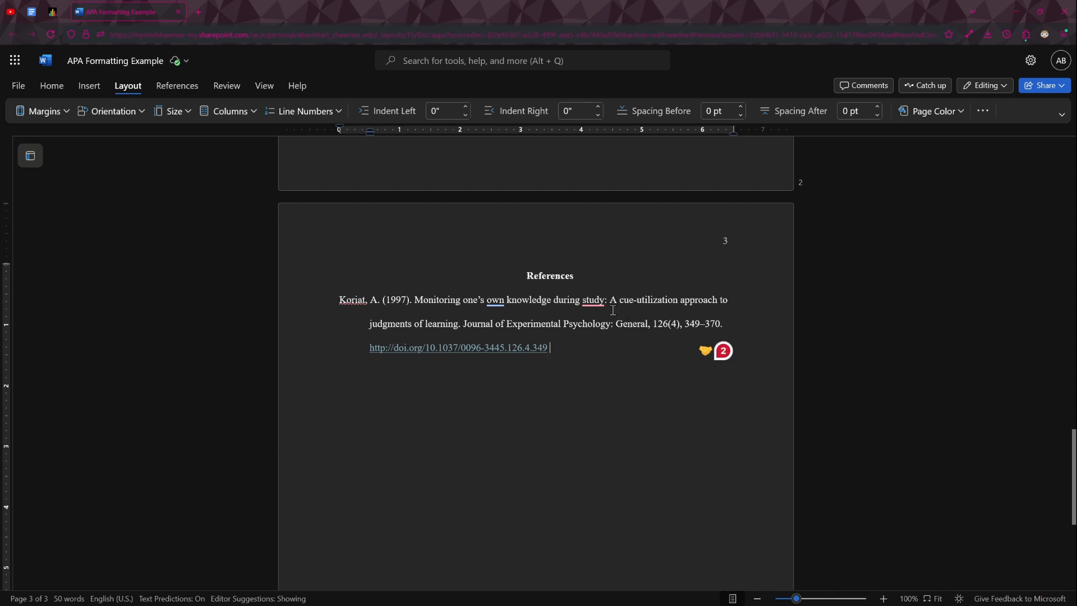
- Italicize the journal title and volume number "Journal of Experimental Psychology: General, 126" in the reference
click(464, 324)
drag(481, 325, 662, 328)
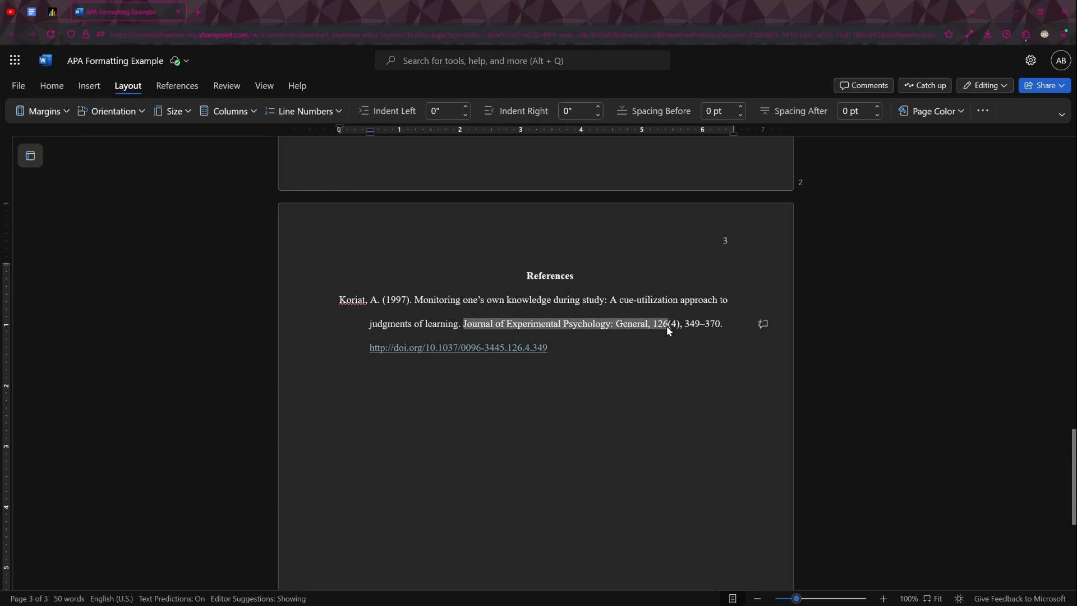
key(ctrl+i)
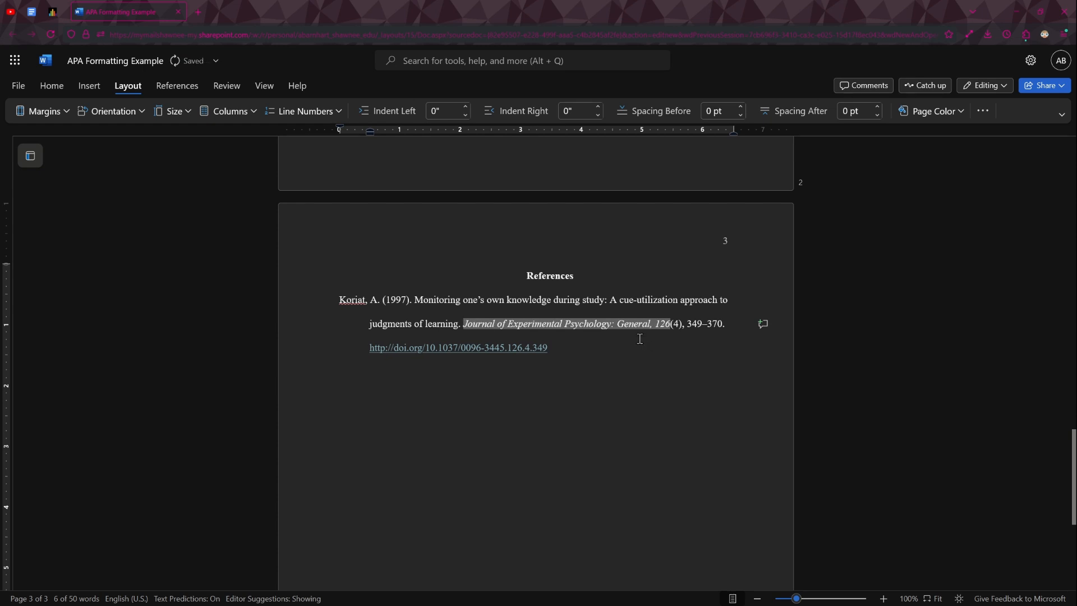
click(640, 339)
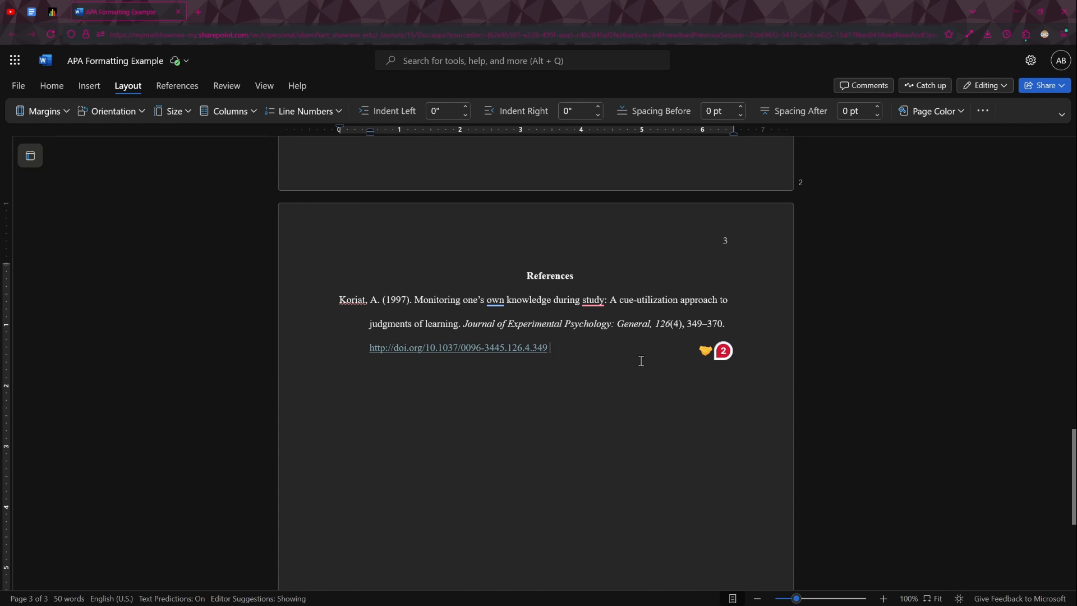
- Paste the annotation paragraph on a new line below the reference and indent the whole paragraph 0.5" from the left
scroll(643, 362, down, 1)
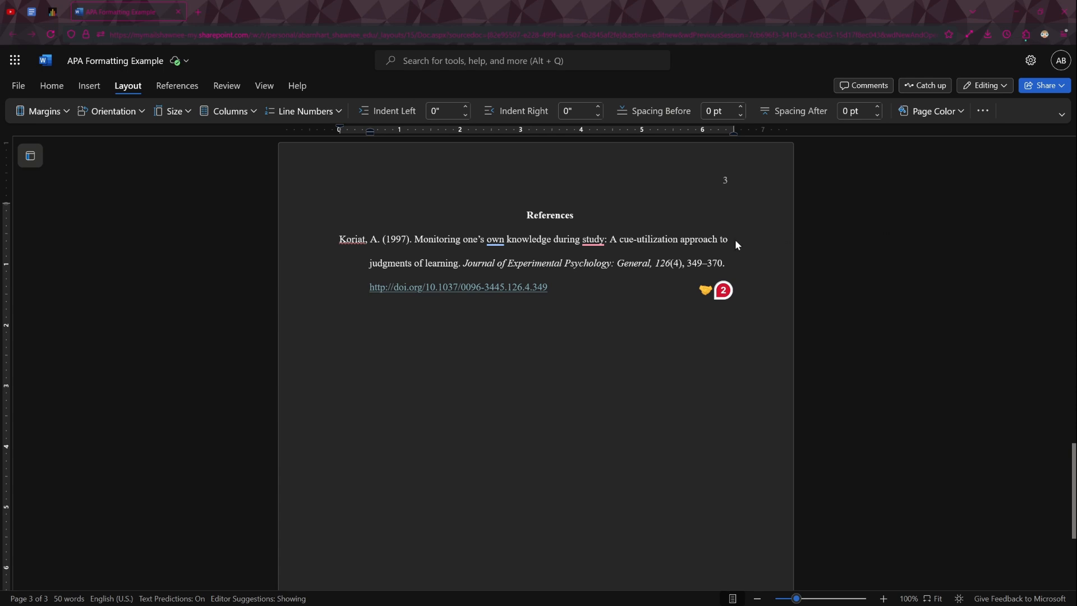
click(424, 335)
key(Return)
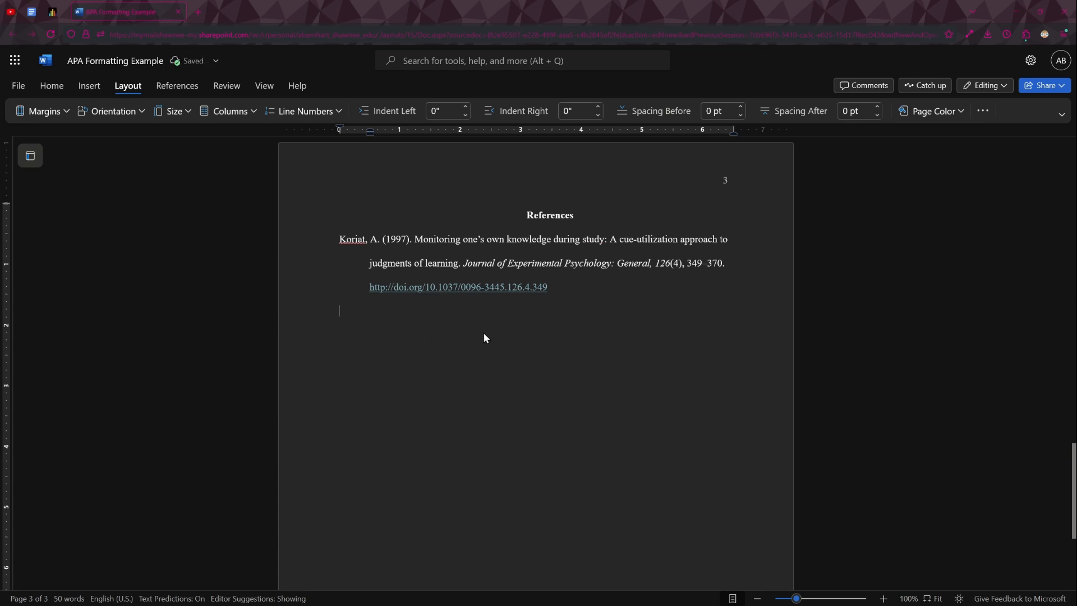
key(ctrl+v)
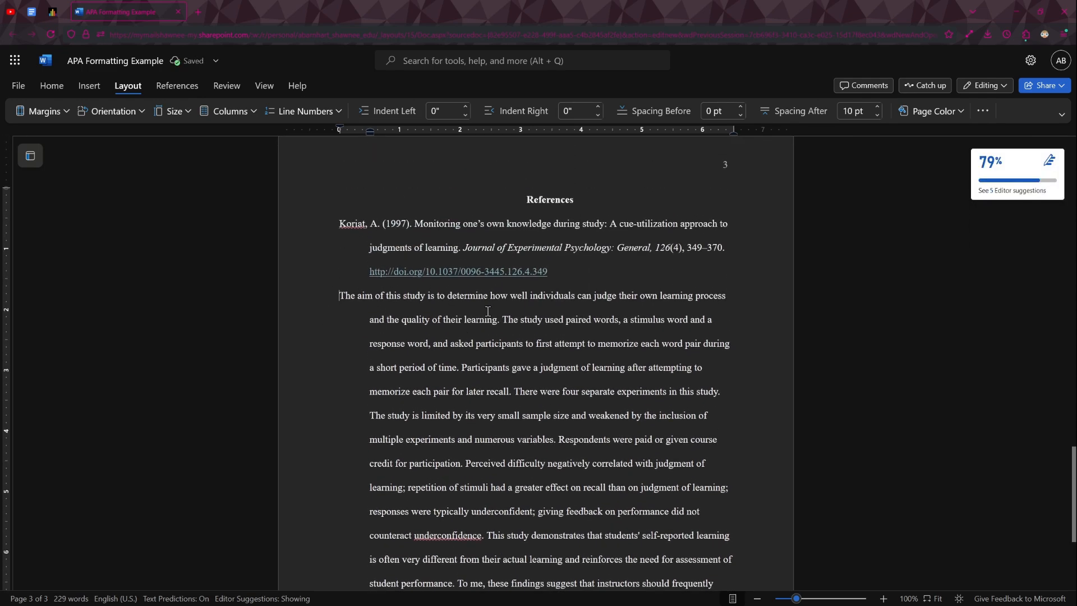
scroll(497, 336, down, 1)
scroll(497, 336, down, 1)
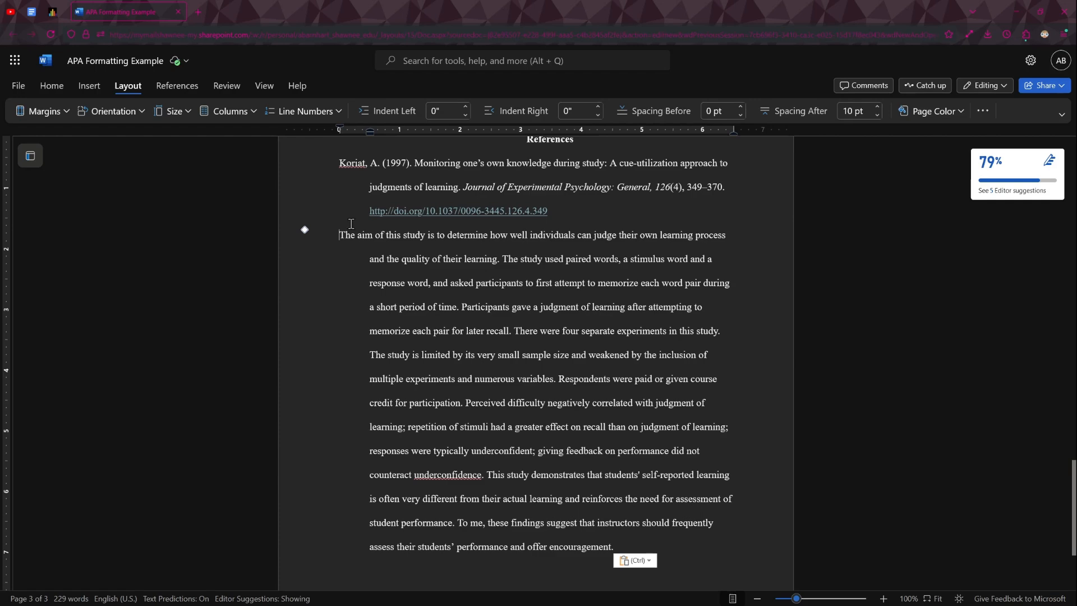
key(Tab)
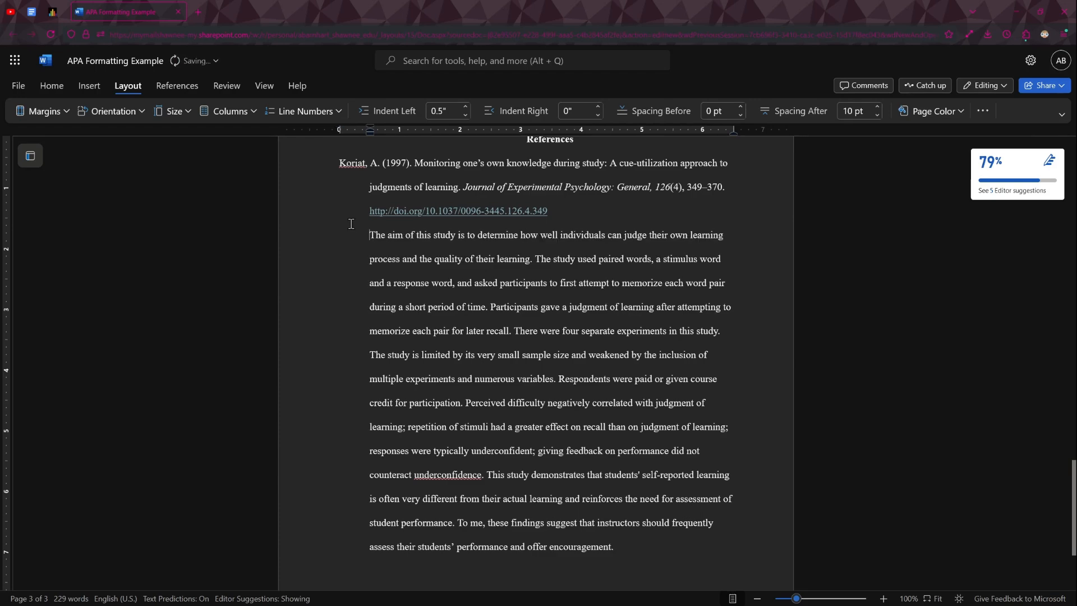
scroll(542, 388, down, 2)
scroll(549, 396, up, 2)
drag(640, 545, 334, 179)
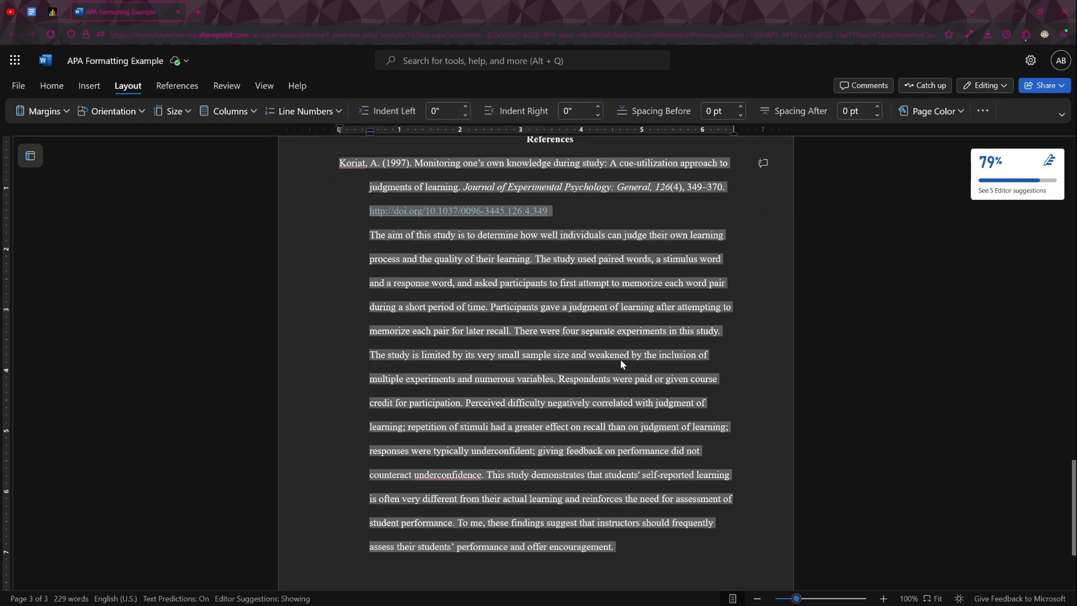
click(620, 358)
mouse_move(651, 572)
mouse_down()
mouse_move(483, 452)
mouse_move(232, 184)
mouse_move(294, 170)
mouse_up()
- Try adding a second copy of the annotation paragraph below the first one, and undo the addition
click(700, 561)
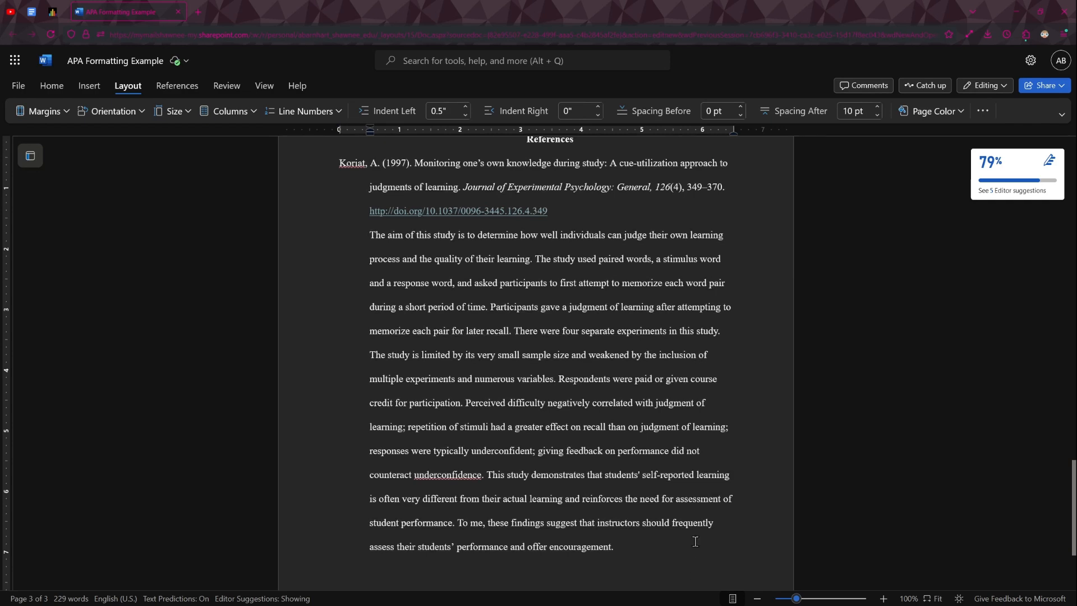
scroll(696, 536, down, 3)
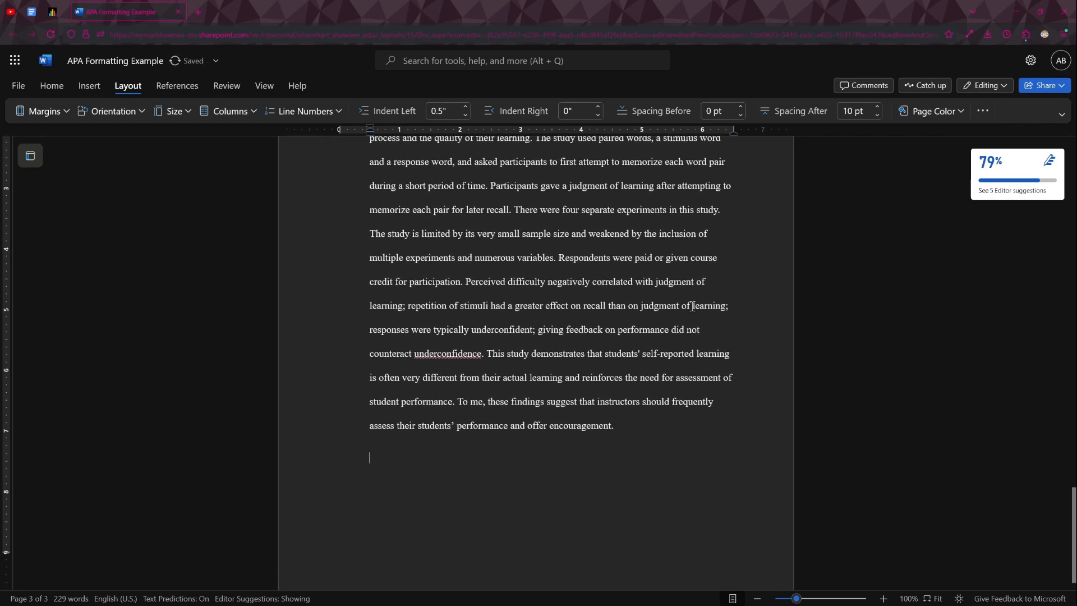
key(BackSpace)
scroll(629, 461, up, 3)
scroll(619, 452, up, 3)
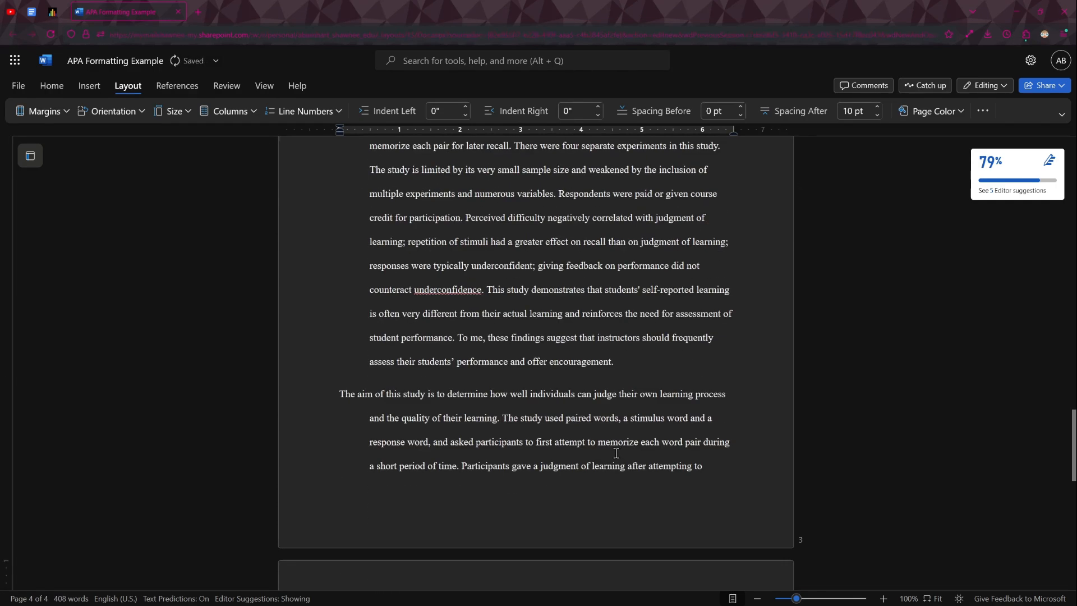
key(ctrl+z)
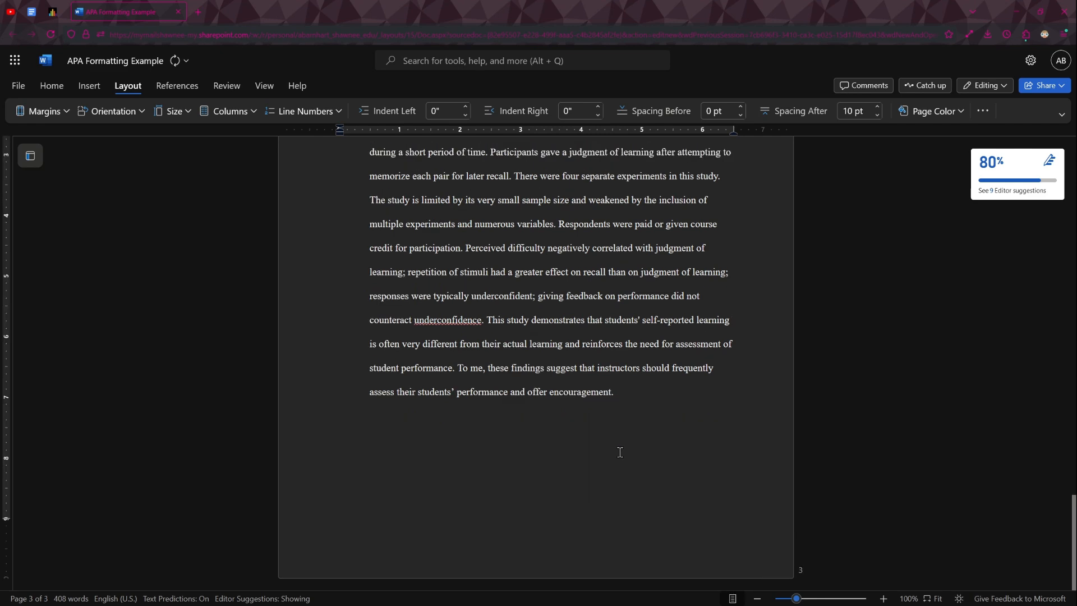
key(ctrl+z)
scroll(610, 435, down, 3)
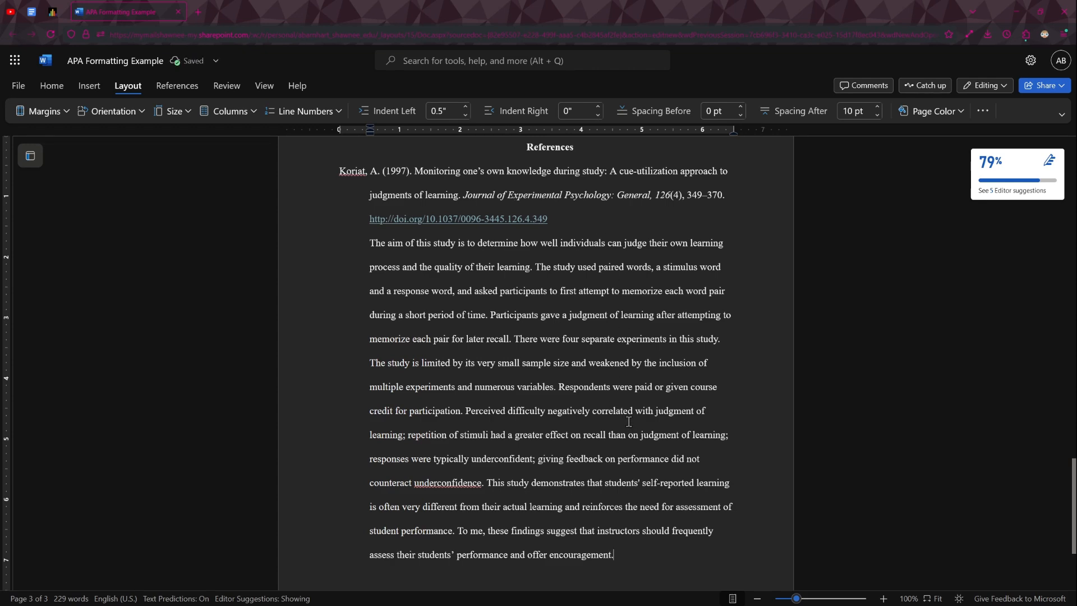
scroll(629, 424, down, 1)
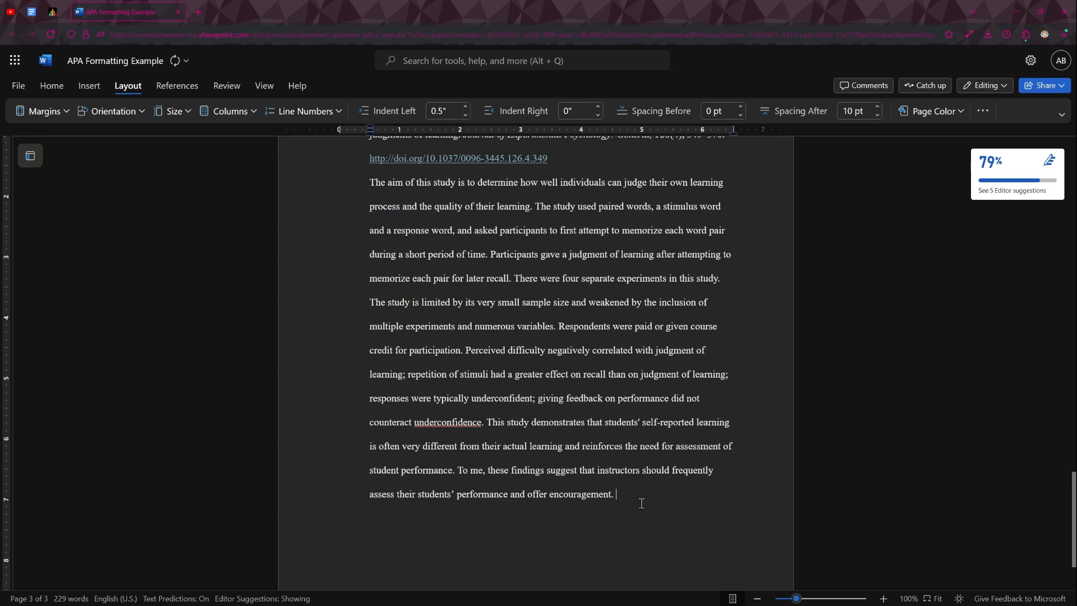
scroll(641, 505, up, 1)
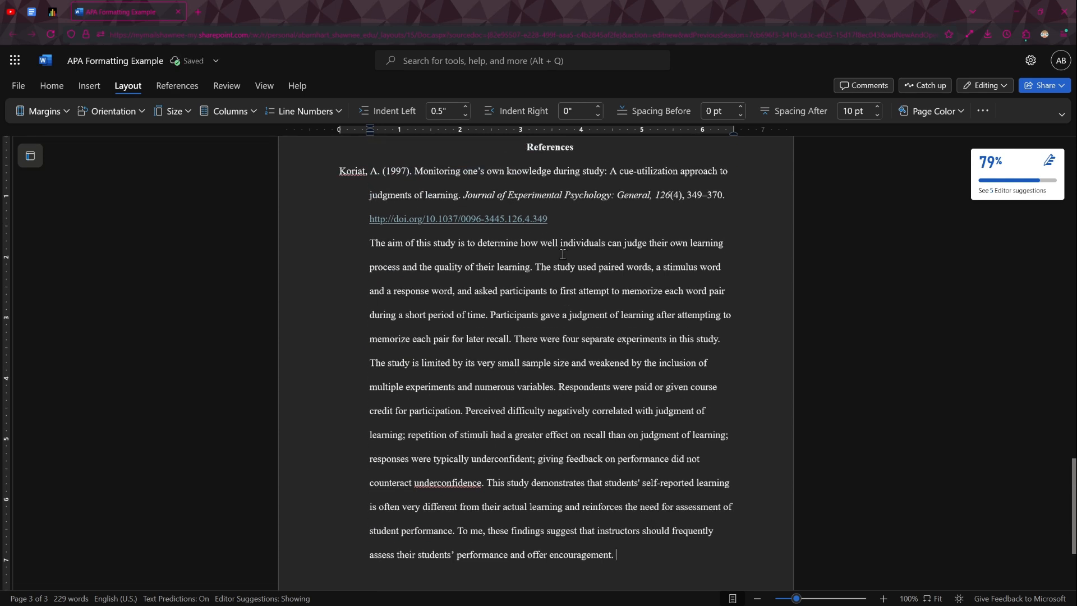
- Try separating the reference from its annotation with a blank line after the DOI link
click(604, 231)
text(\)
key(Return)
scroll(661, 356, down, 3)
click(684, 438)
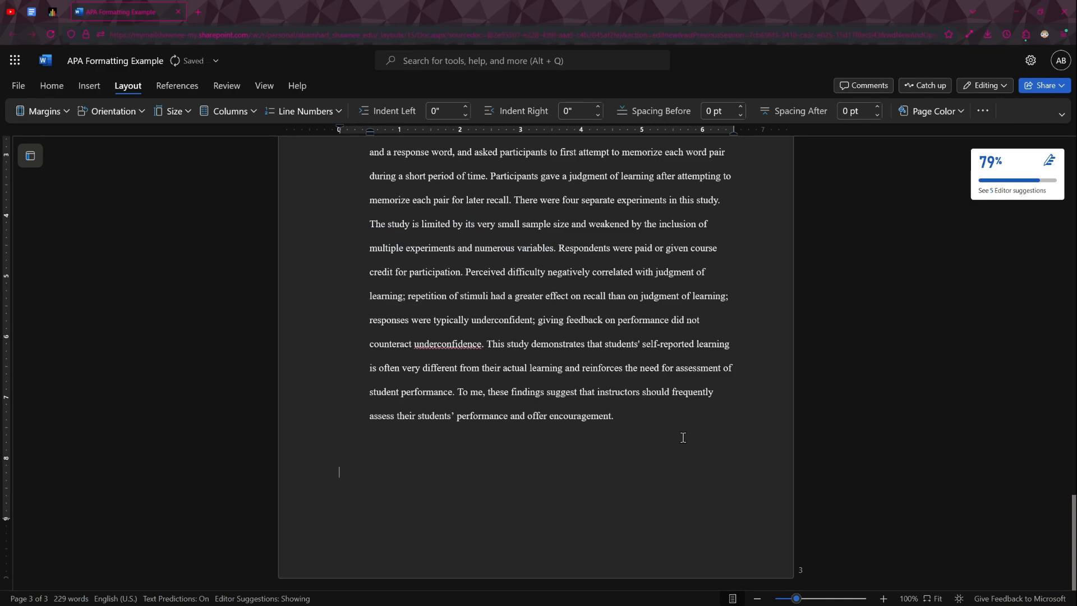
- Check the spacing between the reference and the annotation, and remove the blank line between them
scroll(534, 450, up, 4)
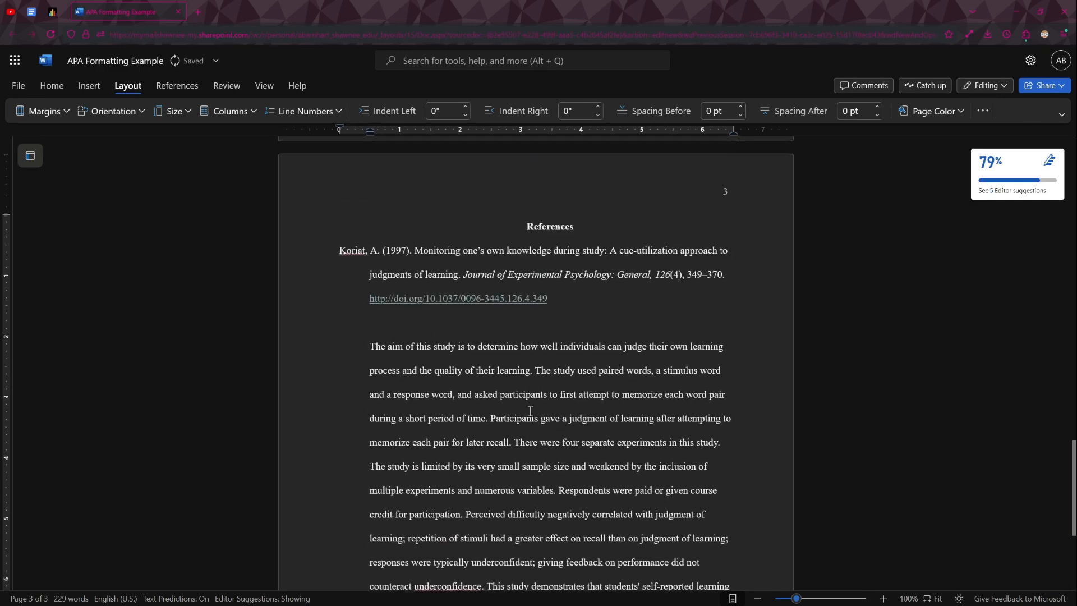
scroll(464, 404, down, 5)
scroll(464, 440, up, 6)
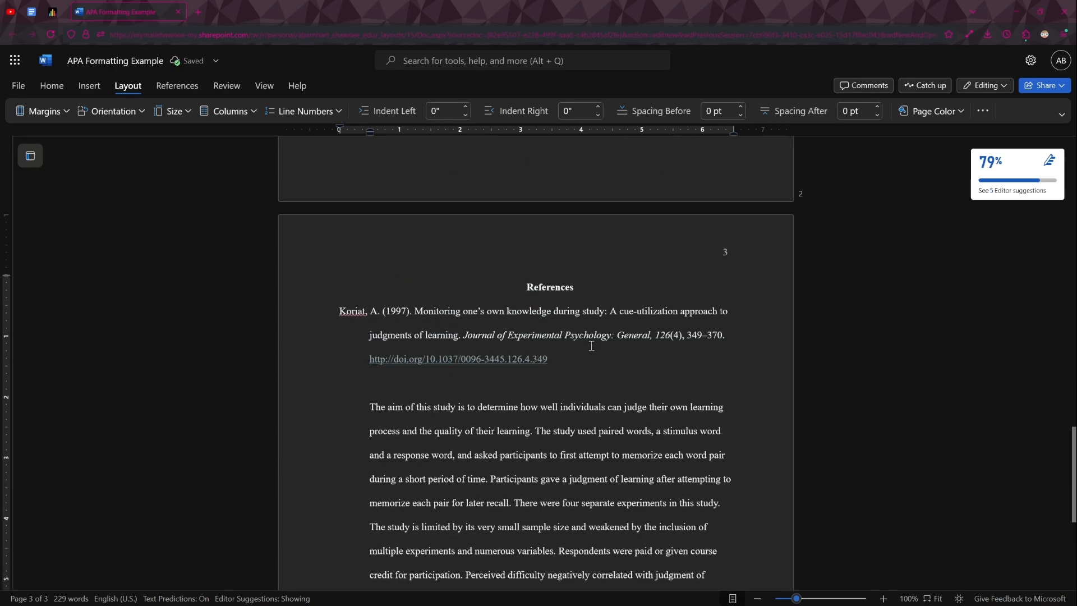
scroll(401, 354, down, 2)
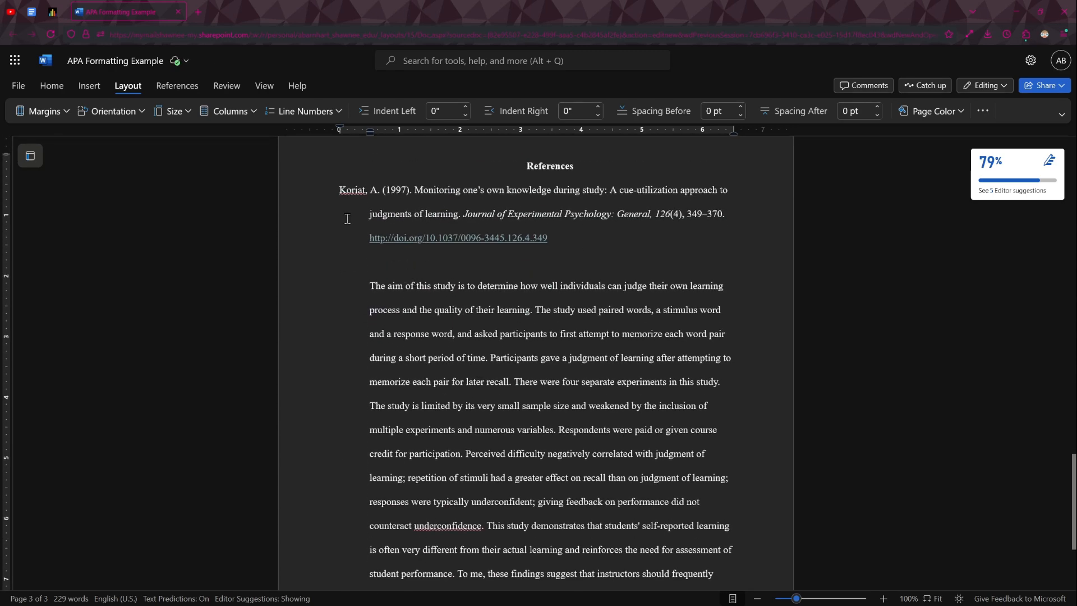
scroll(457, 360, down, 1)
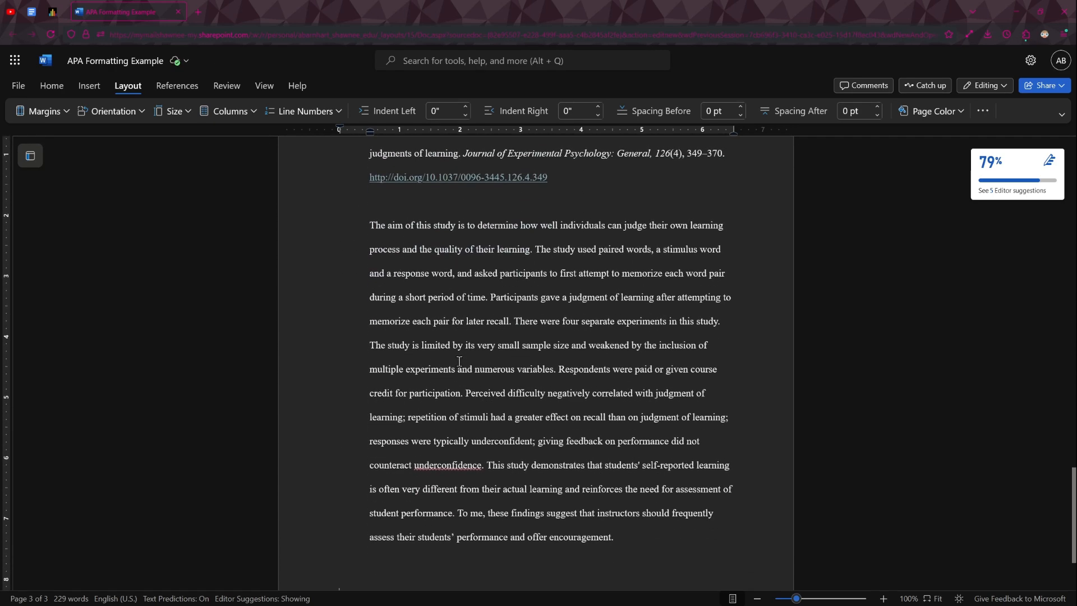
scroll(459, 361, up, 1)
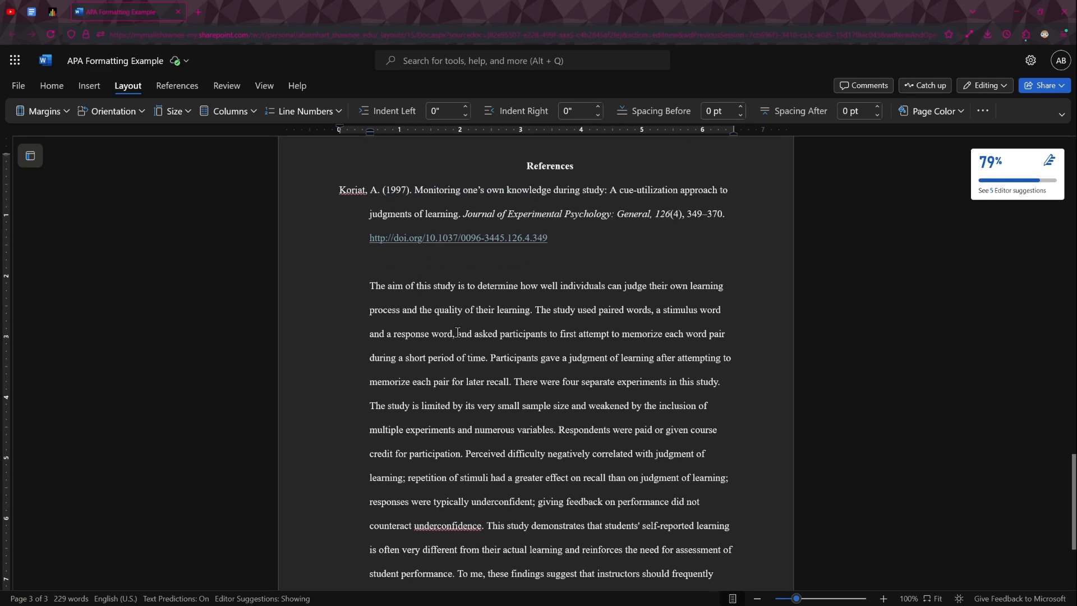
scroll(456, 337, down, 1)
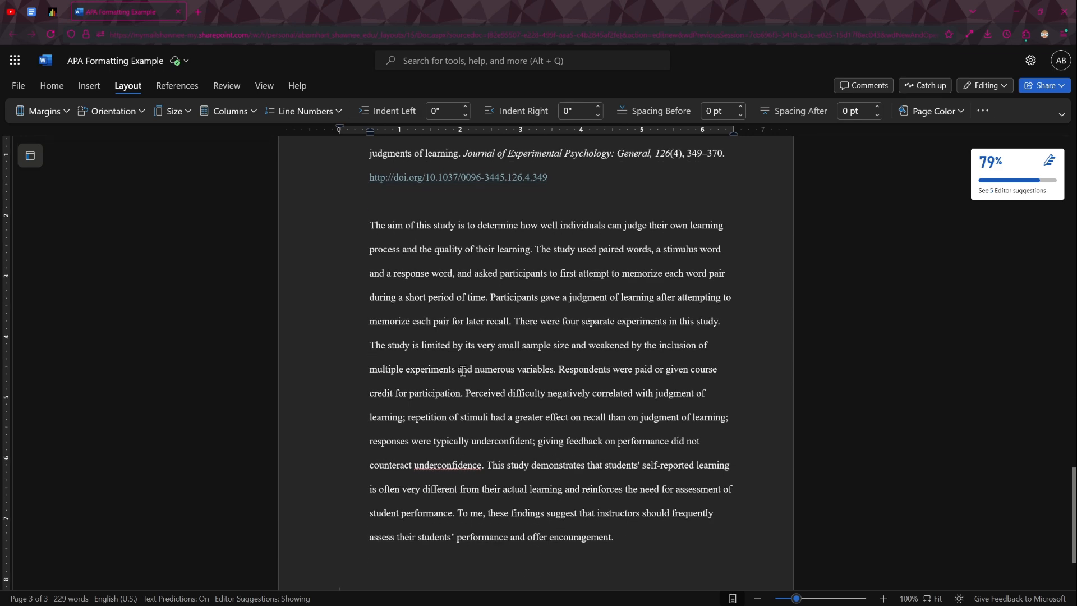
scroll(463, 371, up, 7)
scroll(463, 371, down, 7)
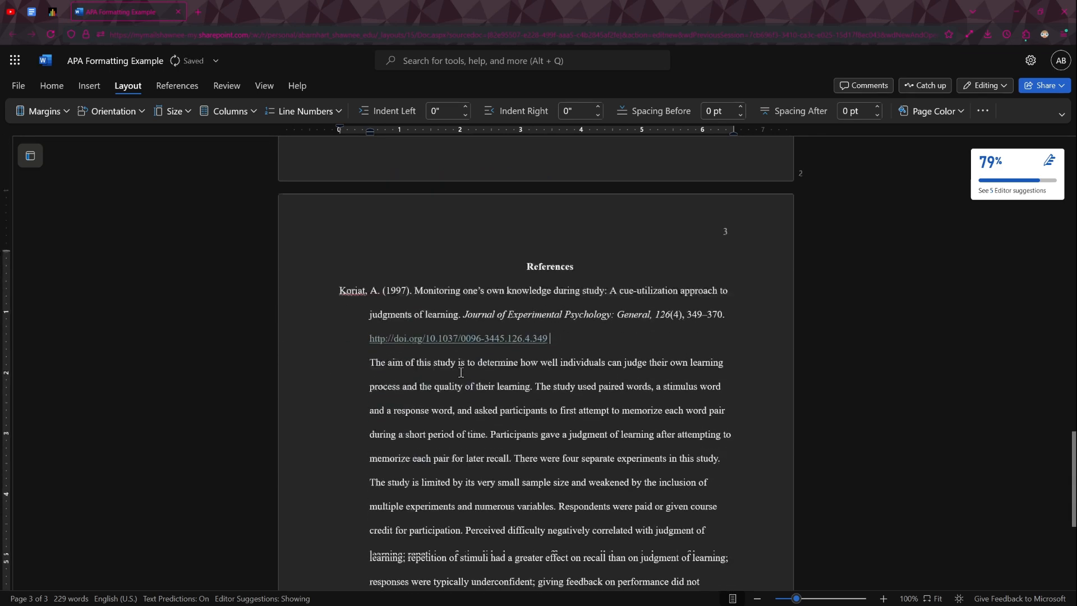
- Select the reference and the annotation and set their paragraph spacing after to 0.4 pt with double line spacing kept
scroll(461, 371, down, 1)
drag(664, 473, 315, 143)
scroll(477, 388, up, 1)
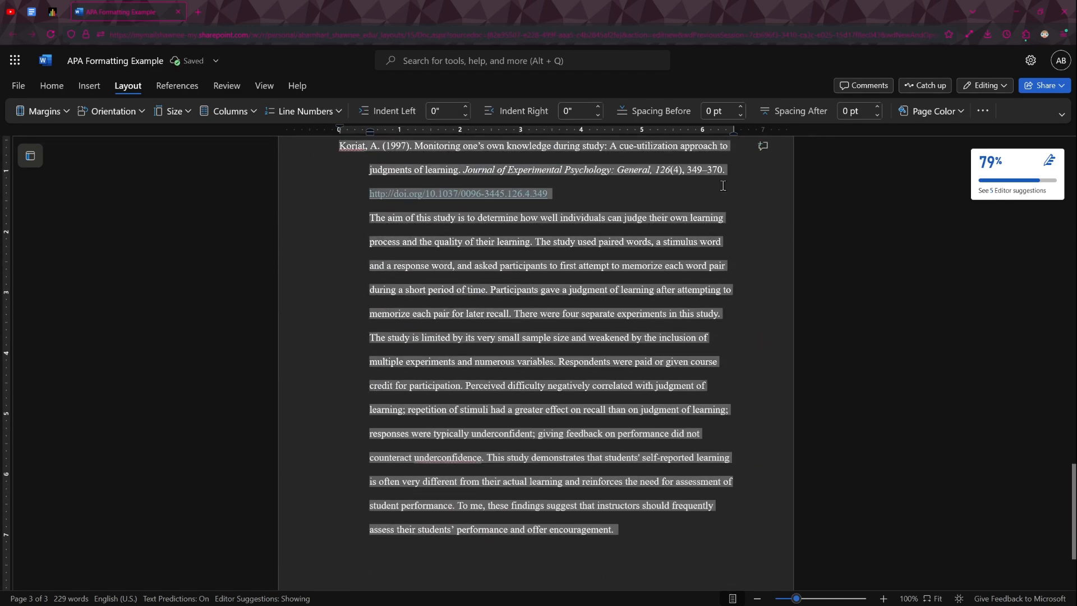
scroll(718, 176, up, 1)
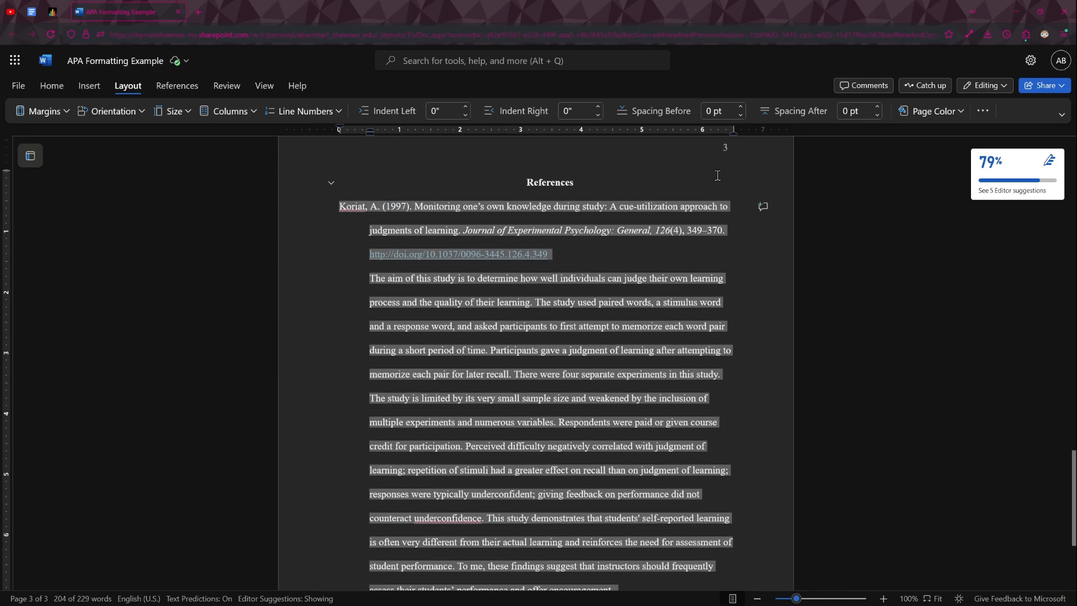
click(983, 111)
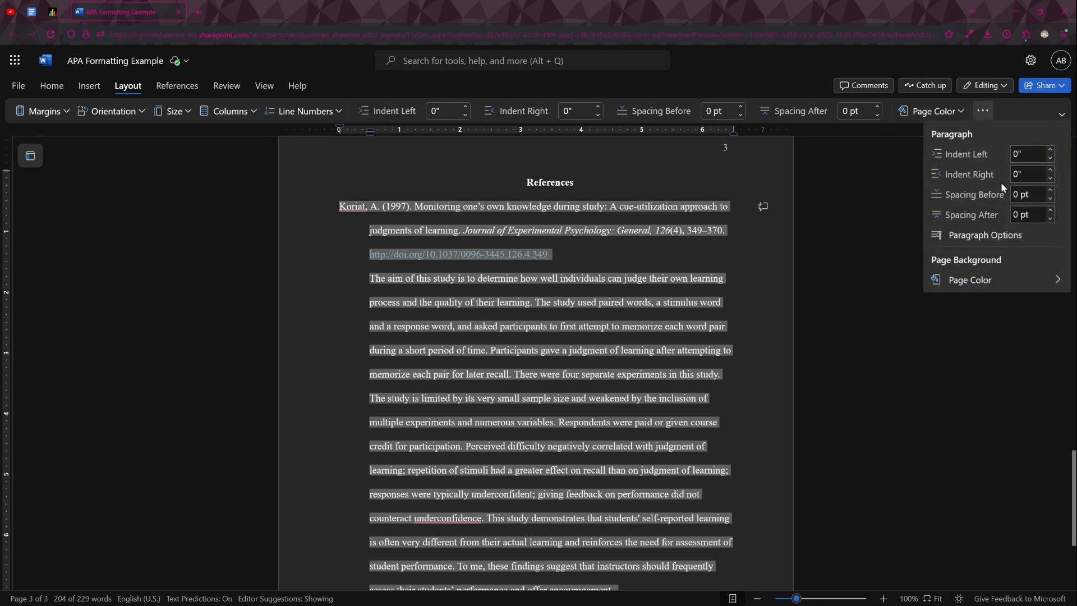
click(980, 238)
click(665, 246)
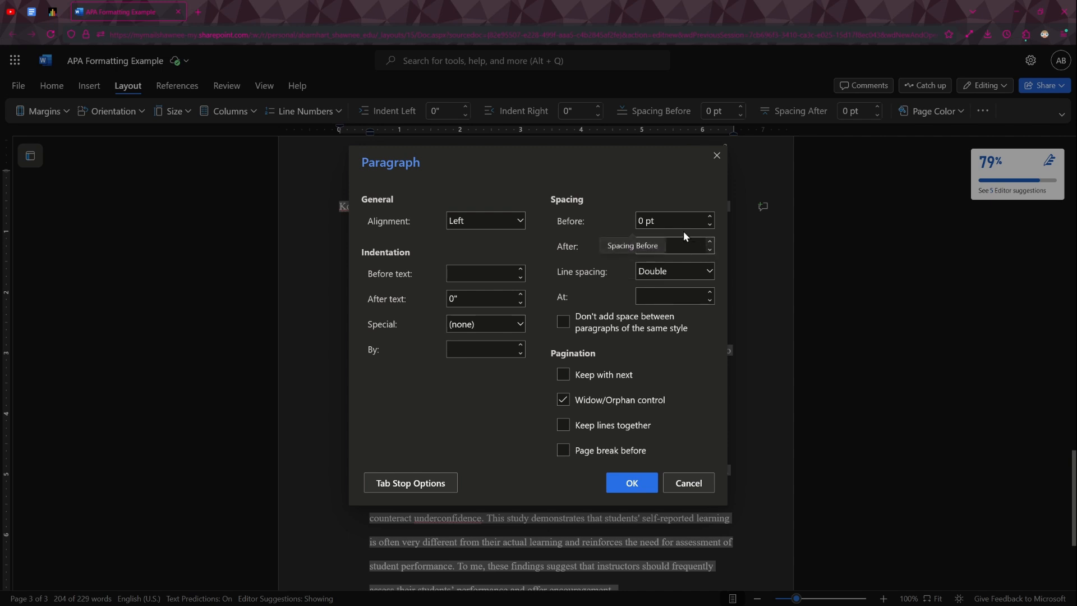
text(0.4)
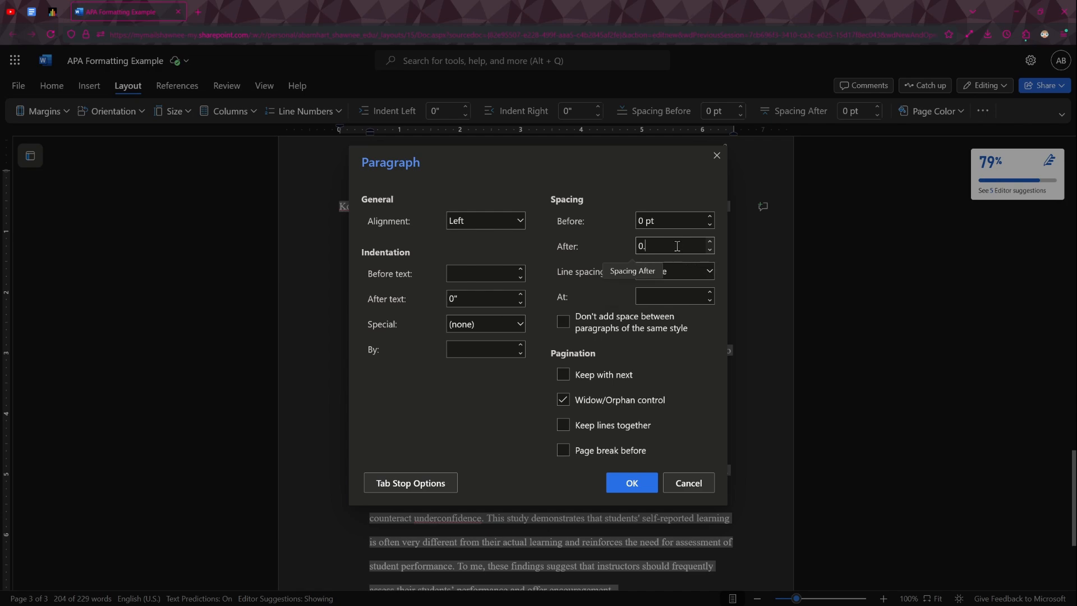
click(632, 483)
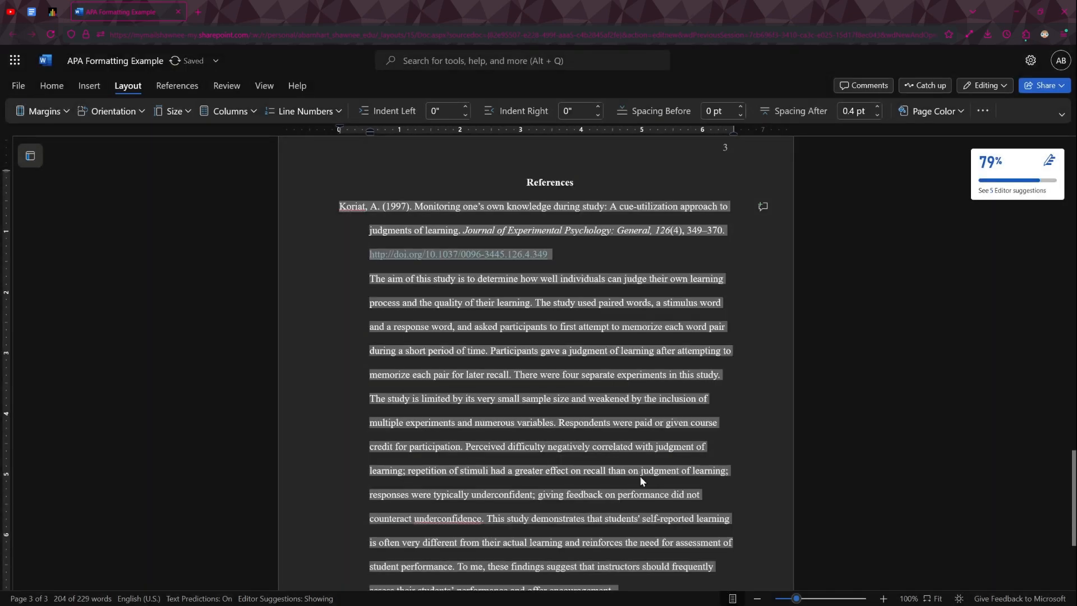
- Select the whole reference and annotation again and set the spacing after their paragraphs to 8 pt
click(640, 447)
drag(337, 206, 625, 398)
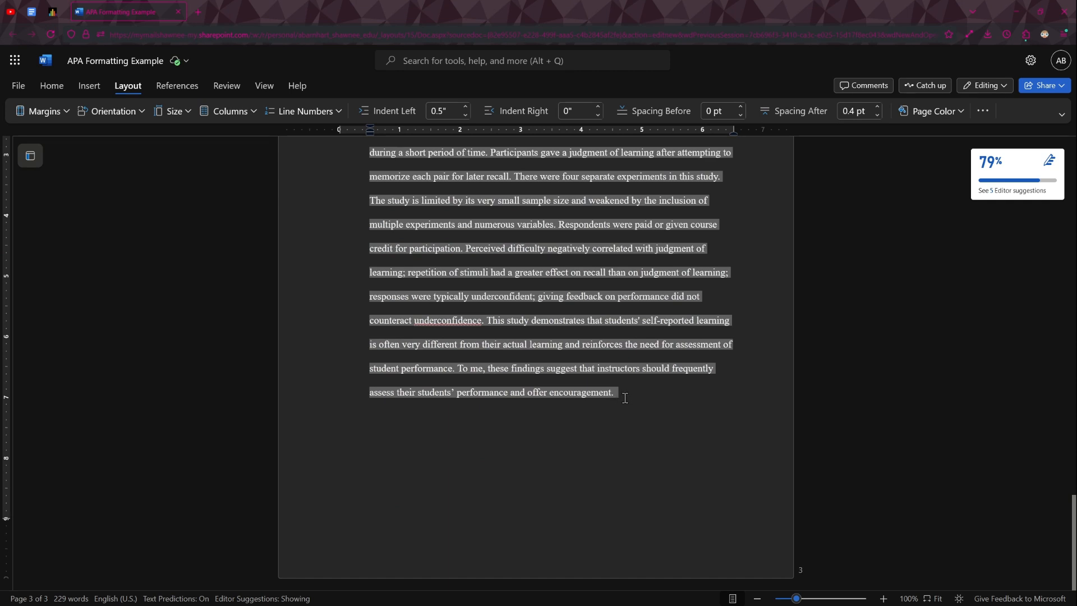
click(983, 111)
click(1051, 211)
click(1051, 211)
click(1031, 215)
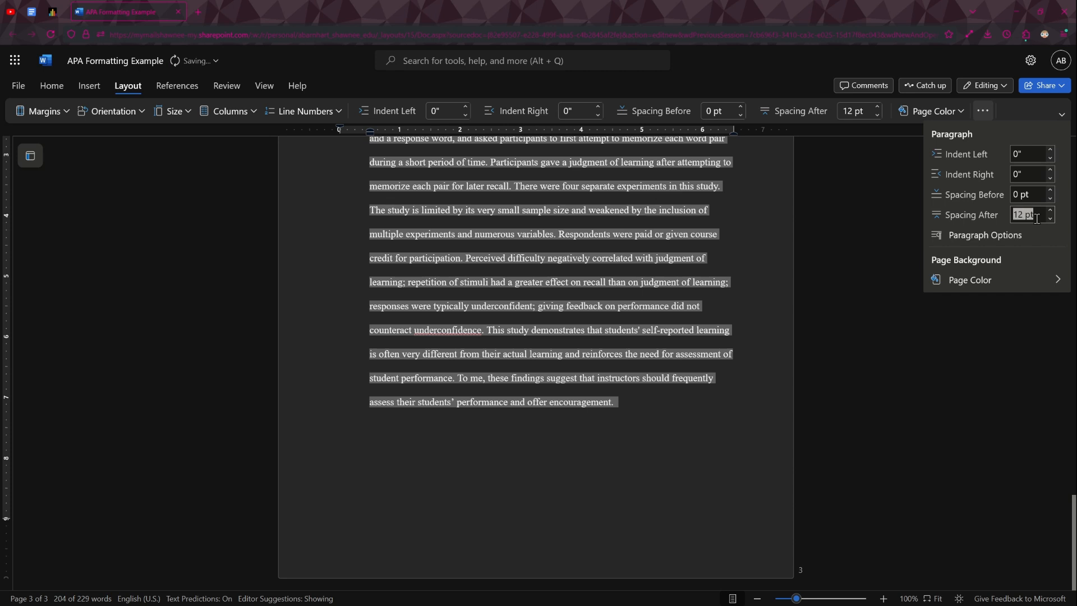
text(0)
key(BackSpace)
text(6)
key(BackSpace)
text(8)
key(Return)
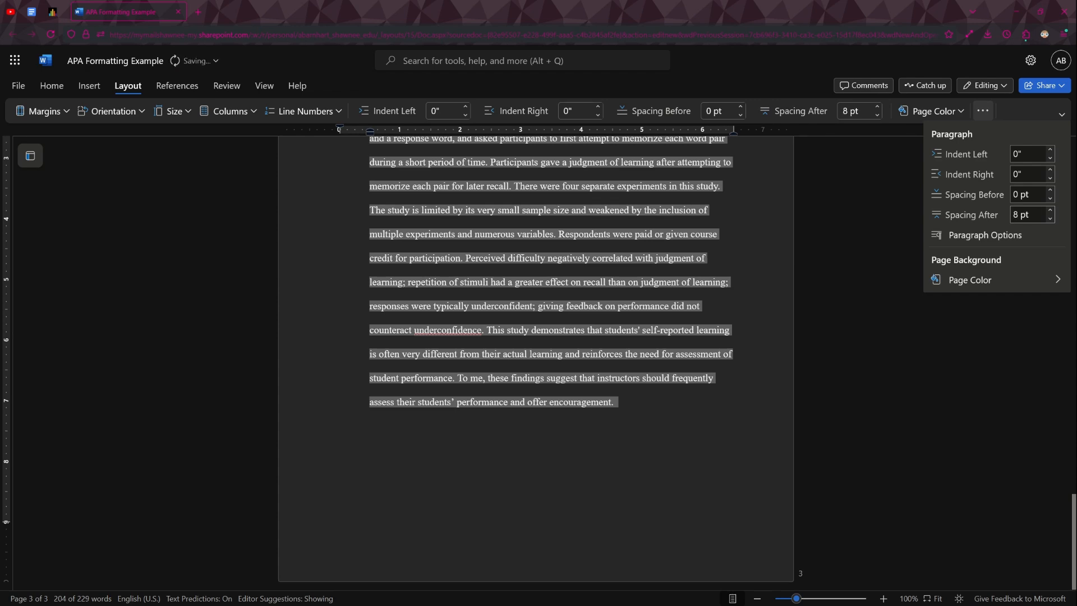
click(745, 289)
scroll(745, 288, up, 3)
click(745, 290)
- Review the spacing on the references page and look over the document back to the title page
scroll(585, 253, down, 1)
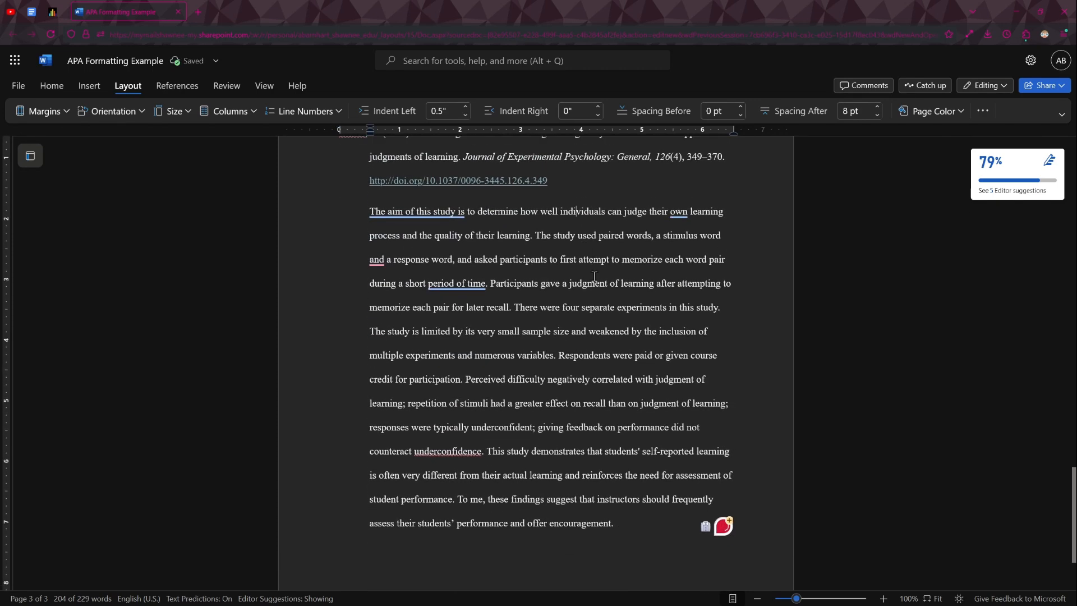
scroll(530, 217, up, 1)
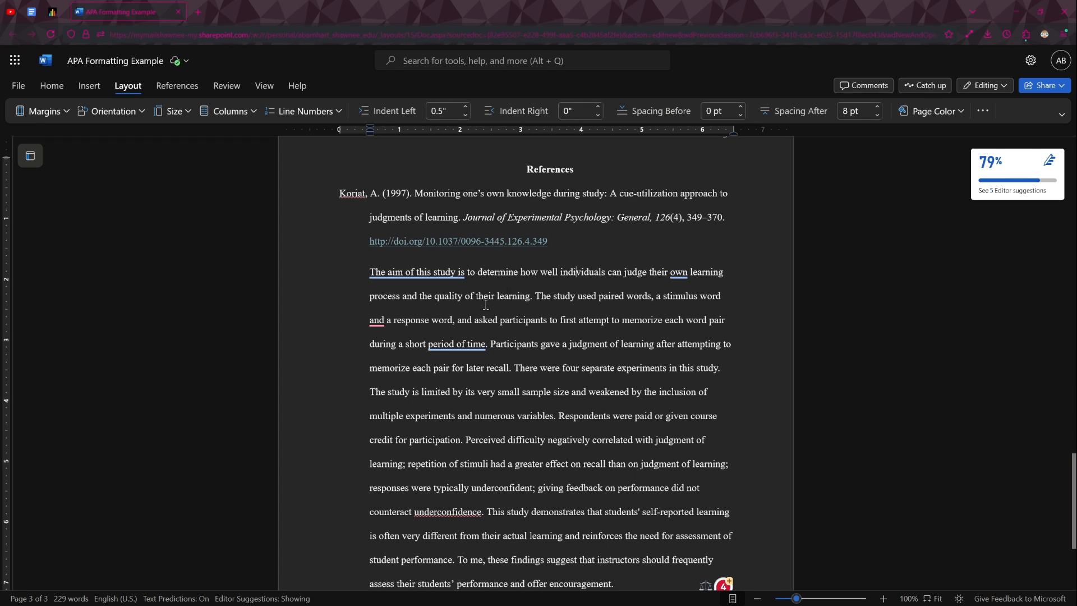
scroll(486, 308, down, 1)
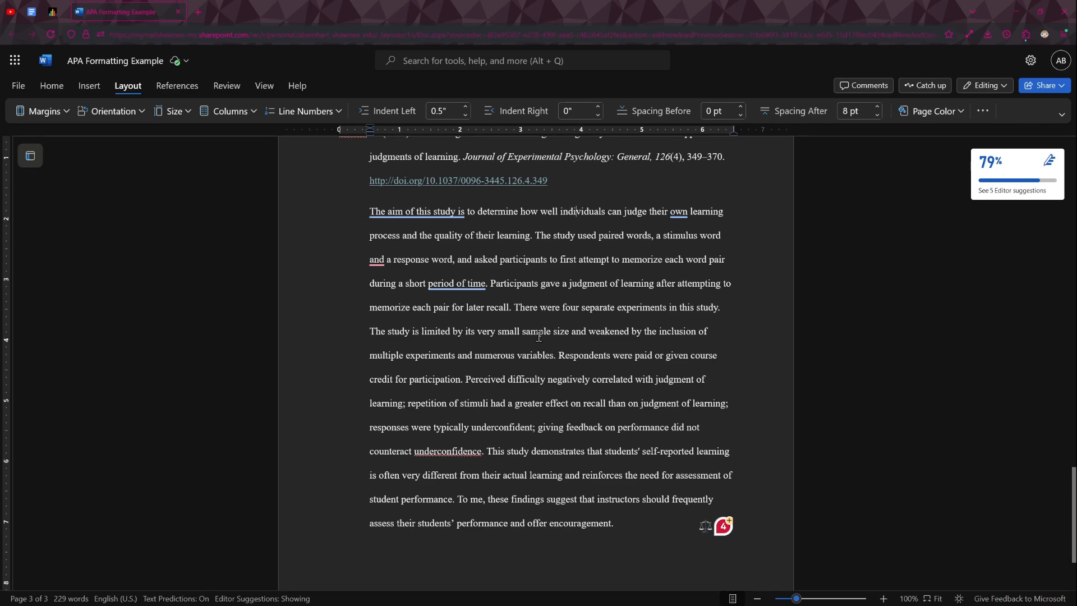
click(606, 379)
scroll(608, 370, down, 2)
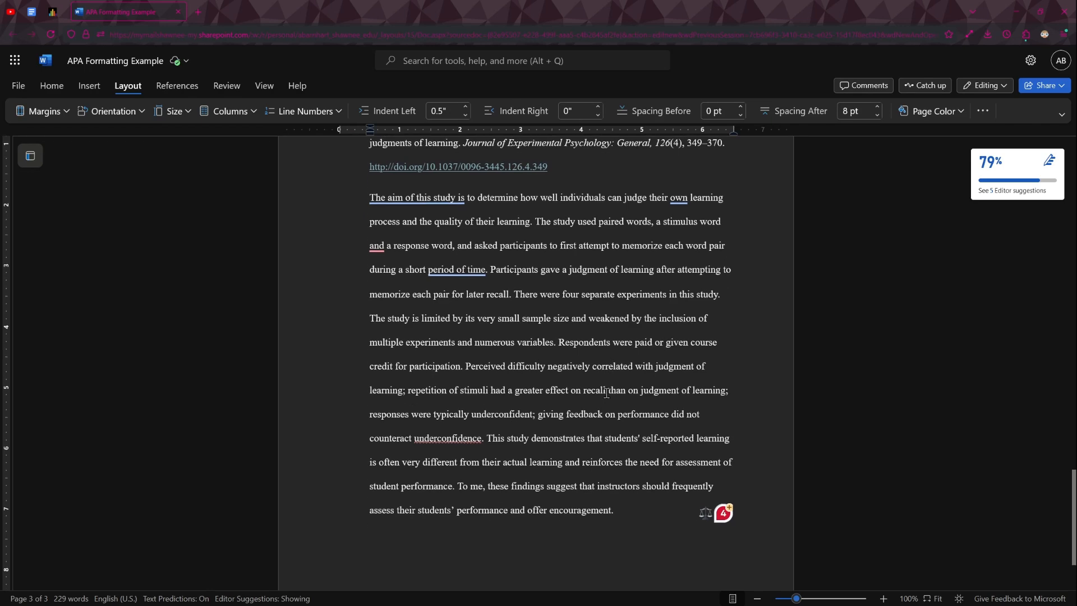
scroll(603, 359, up, 10)
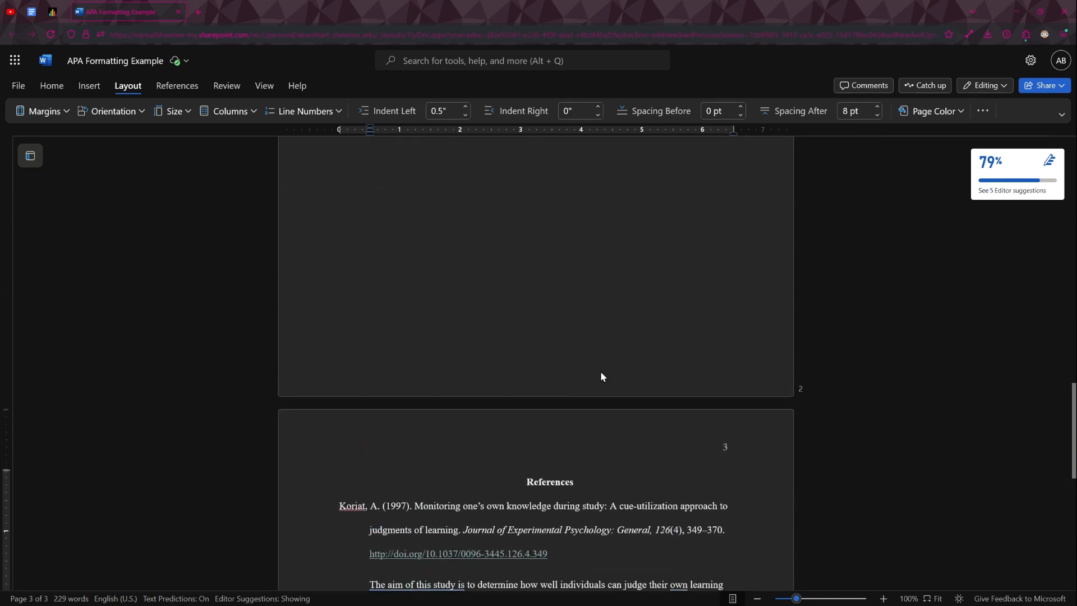
scroll(596, 349, up, 10)
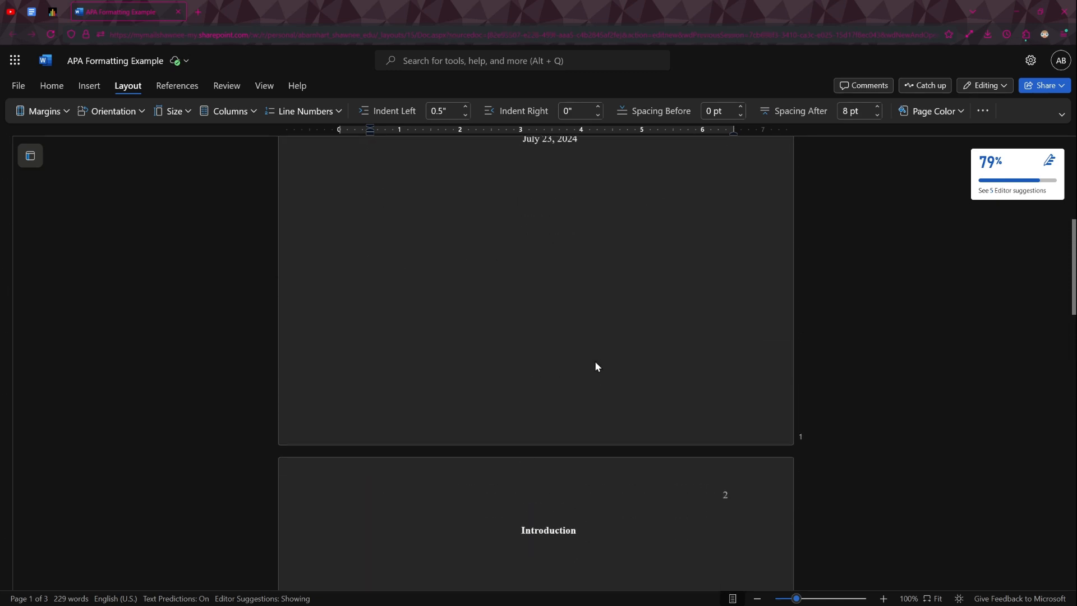
scroll(595, 364, up, 5)
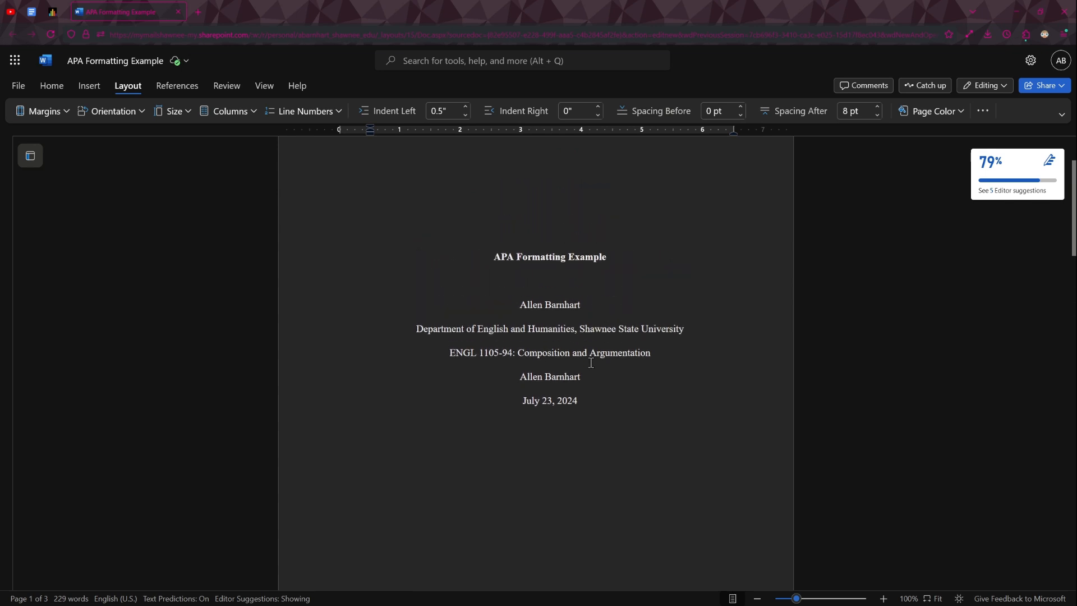
scroll(591, 363, up, 3)
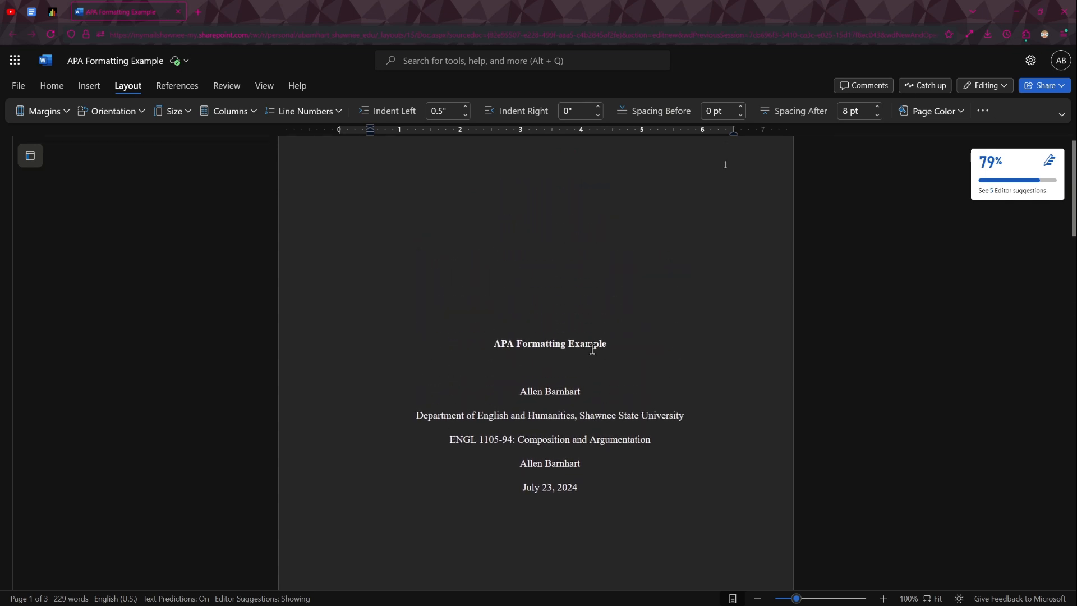
scroll(594, 339, up, 1)
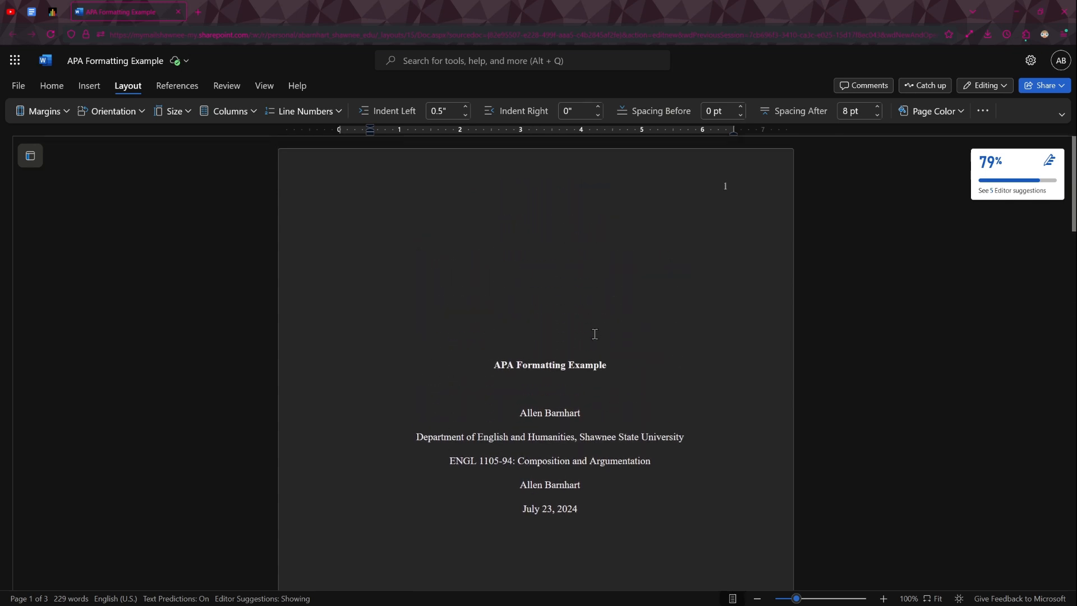